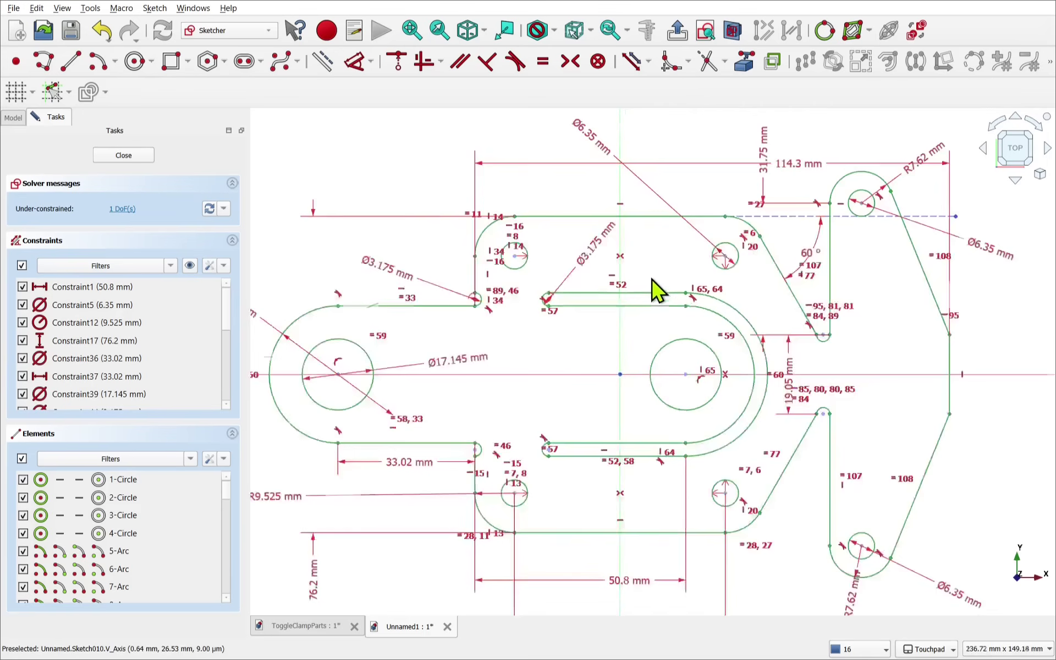
Step: Move the 19.05 mm dimension label out to the right of the profile, clear of the slot
scroll(657, 289, "up", 2)
scroll(657, 289, "down", 1)
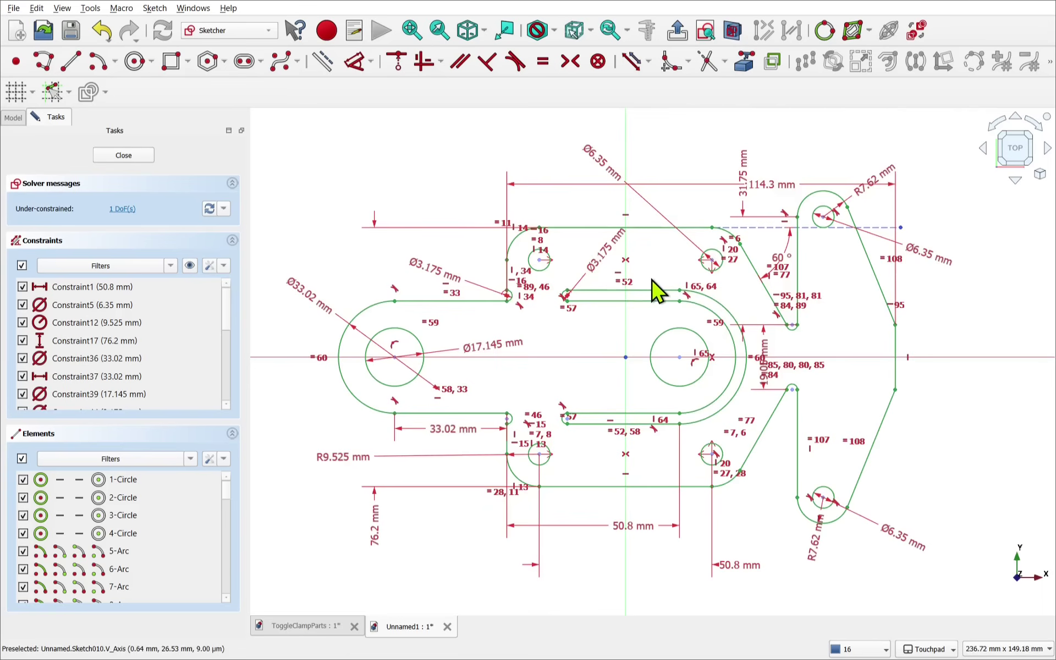
scroll(657, 290, "down", 1)
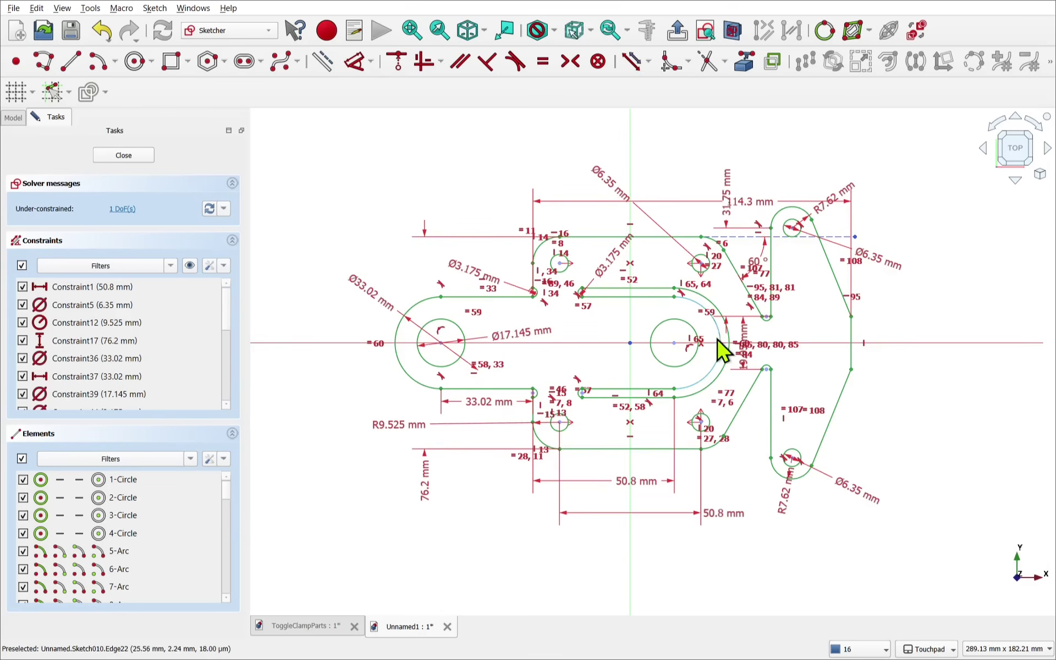
left_click_drag(743, 347, 875, 440)
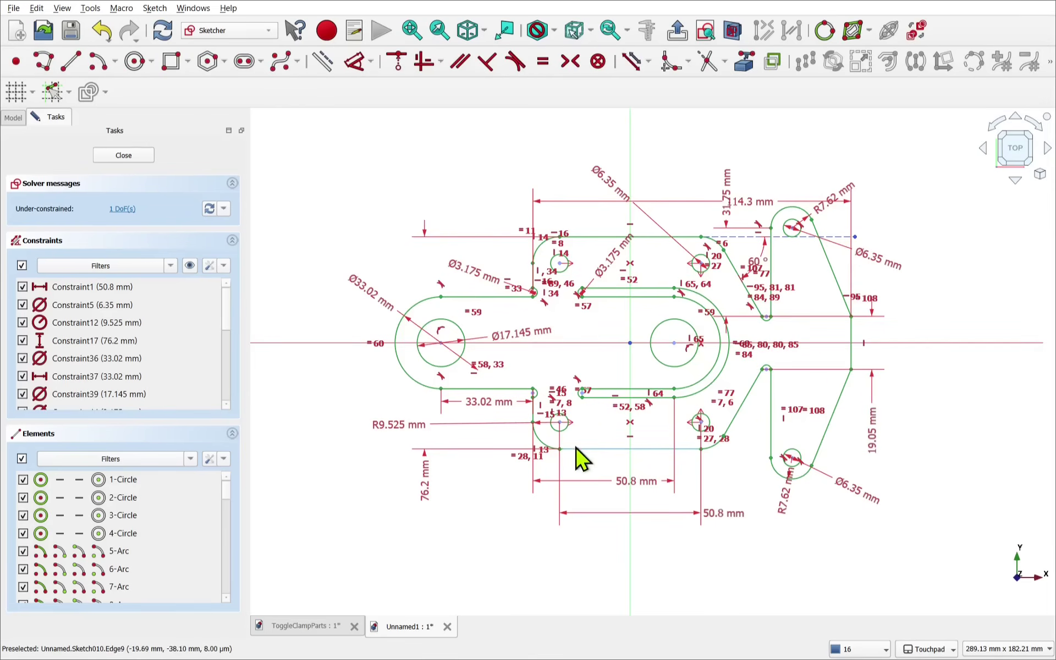
scroll(679, 289, "up", 2)
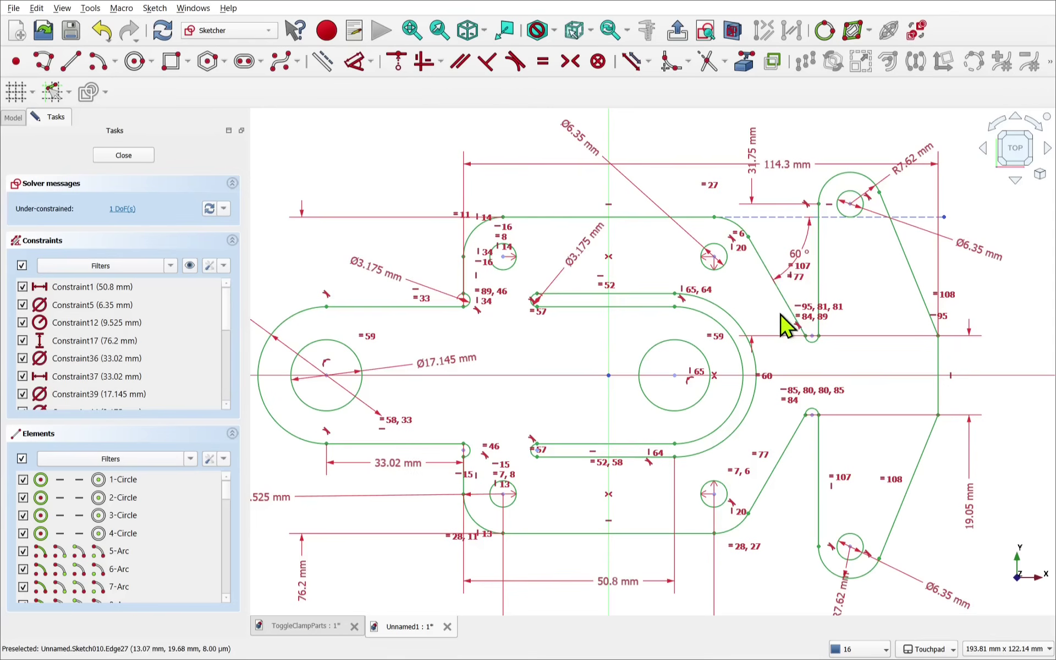
Step: Move the 60° angle label above the top edge and pick the 6.35 mm and 50.8 mm constraints
left_click_drag(800, 267, 695, 204)
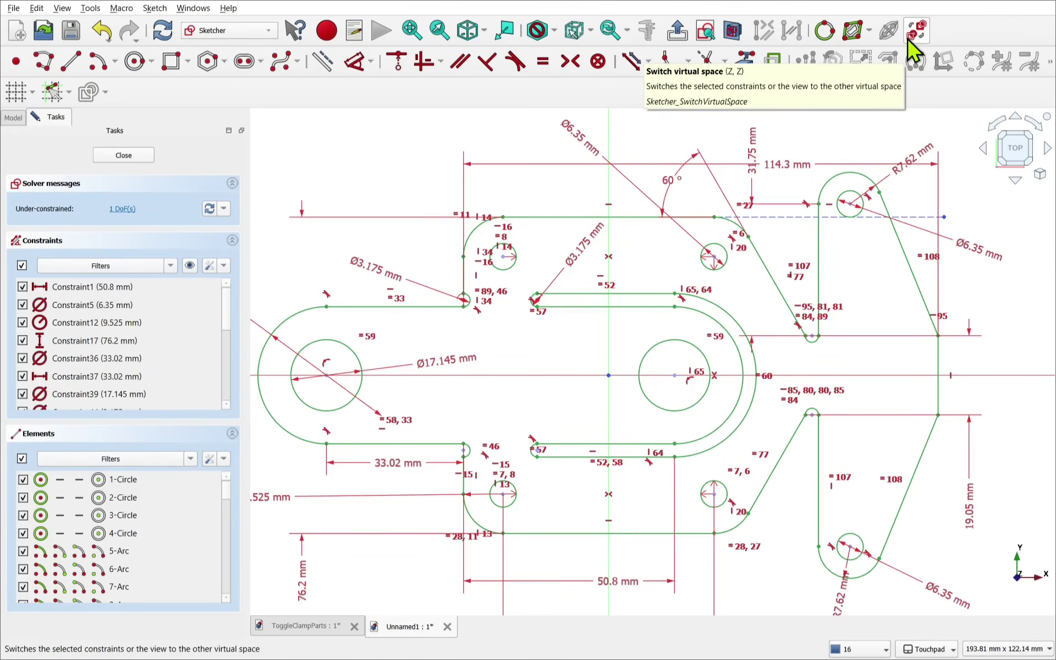
left_click(66, 306)
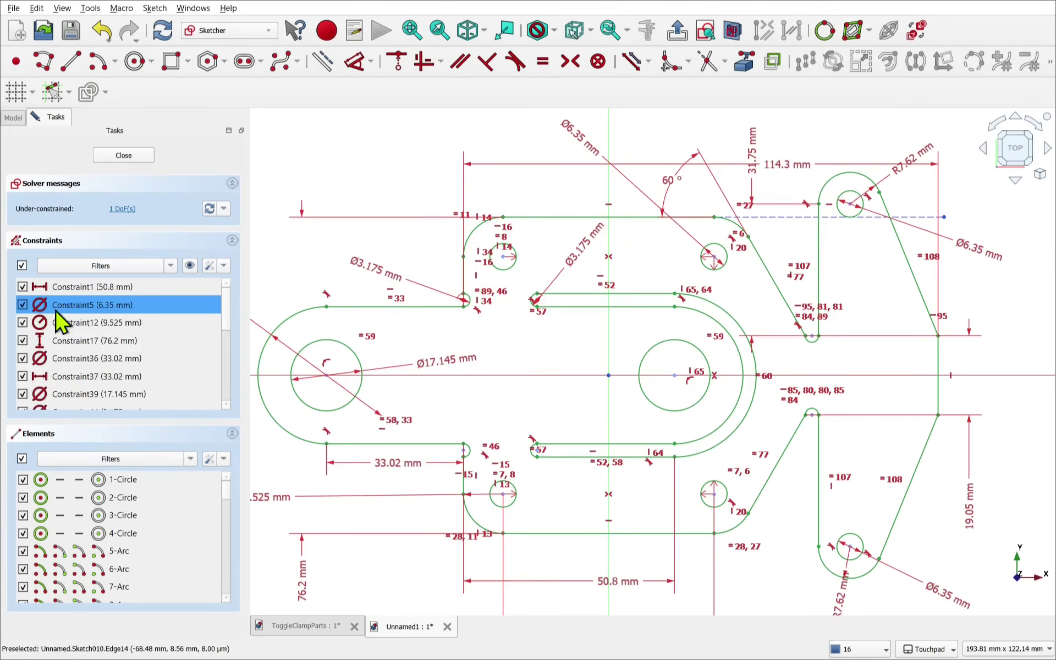
left_click(291, 264)
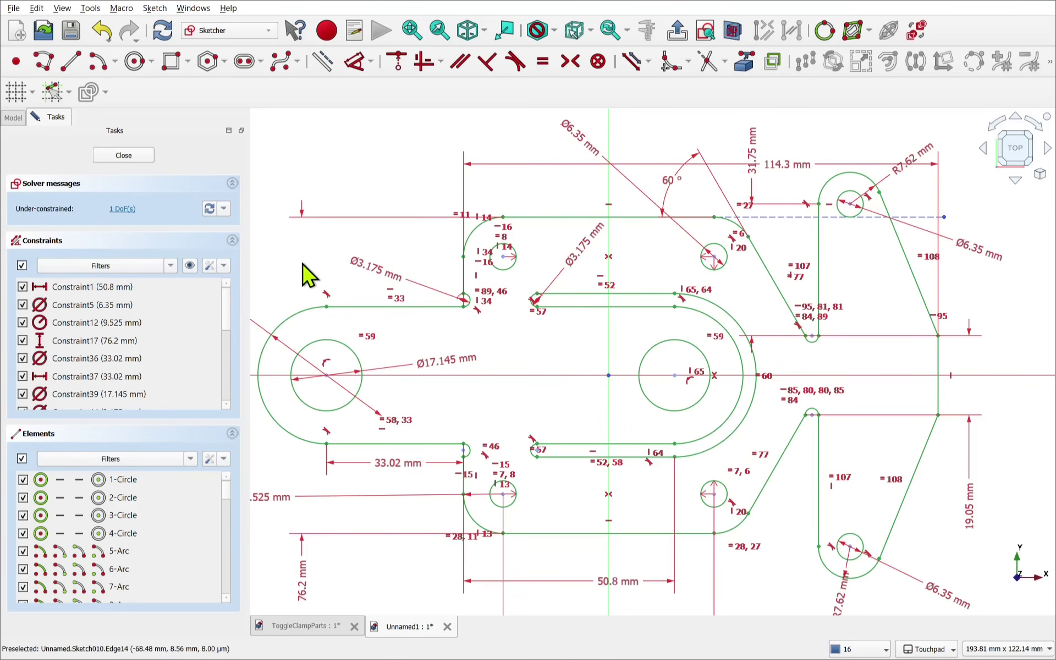
left_click(130, 291)
Step: Check the empty second virtual space, return to the full view, and browse the Sketch menu
left_click(916, 32)
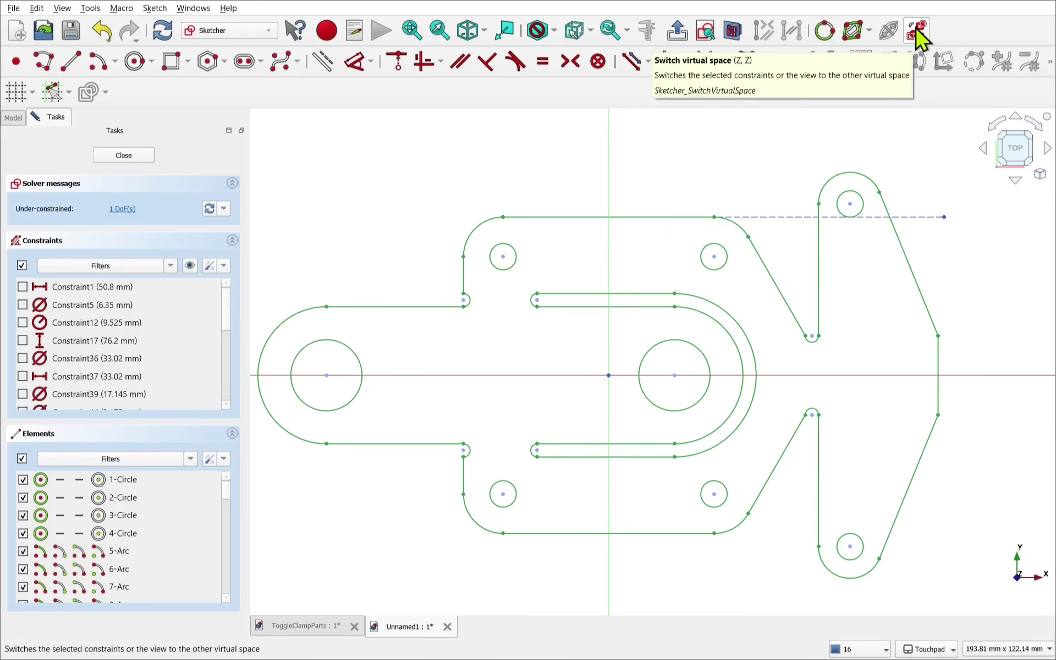
left_click(916, 32)
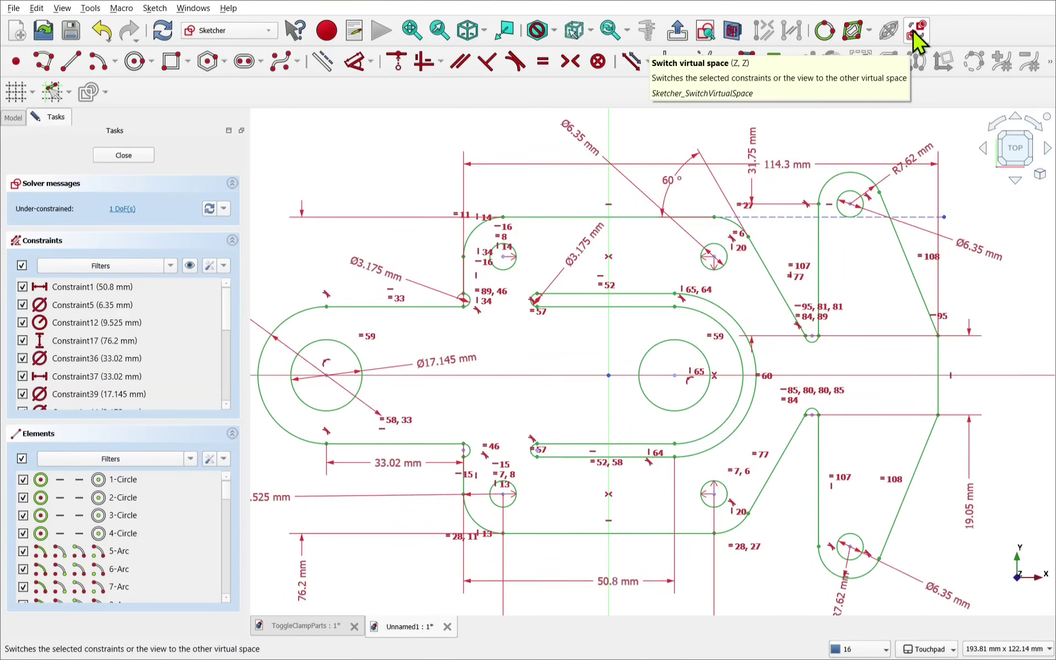
left_click(154, 9)
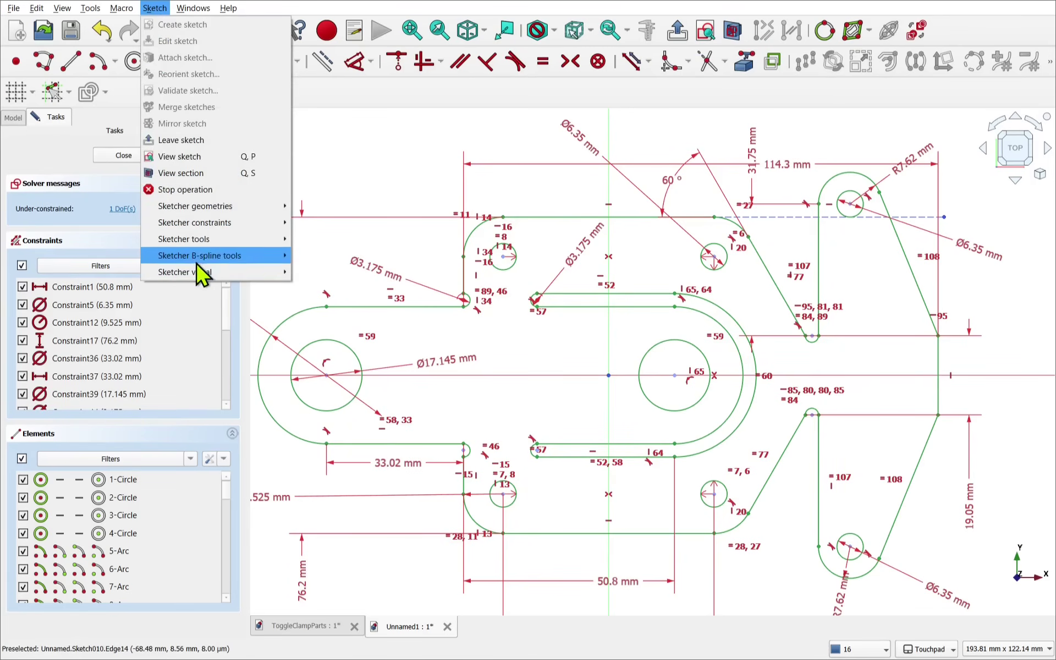
mouse_move(202, 270)
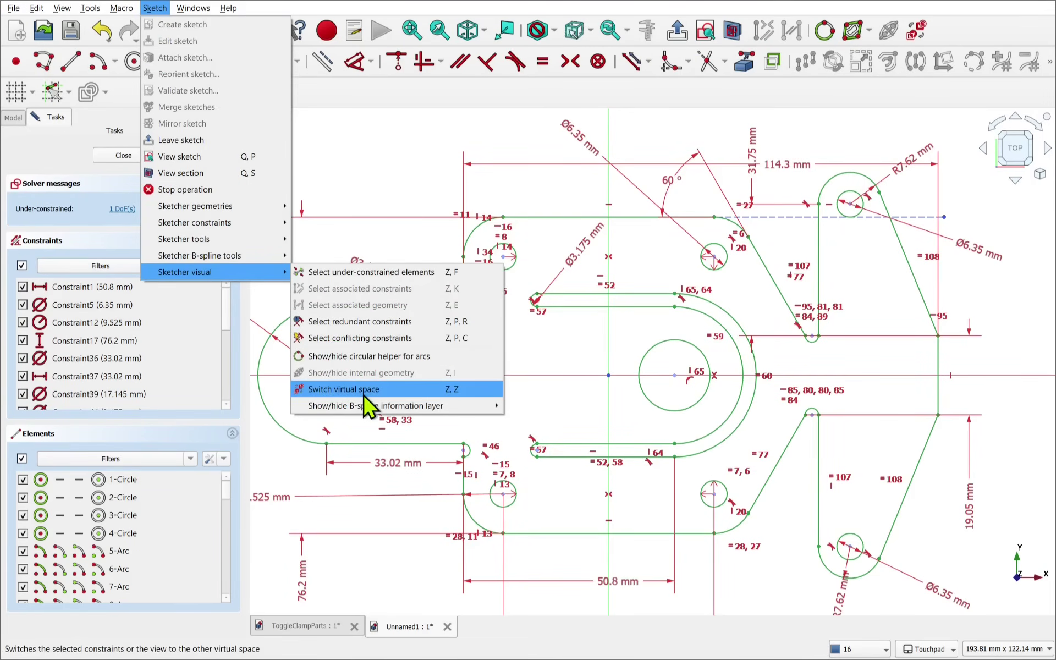
Step: Send Constraint1 (50.8 mm), Constraint12 (R9.525 mm) and Constraint39 (Ø17.145 mm) to the second virtual space
left_click(370, 172)
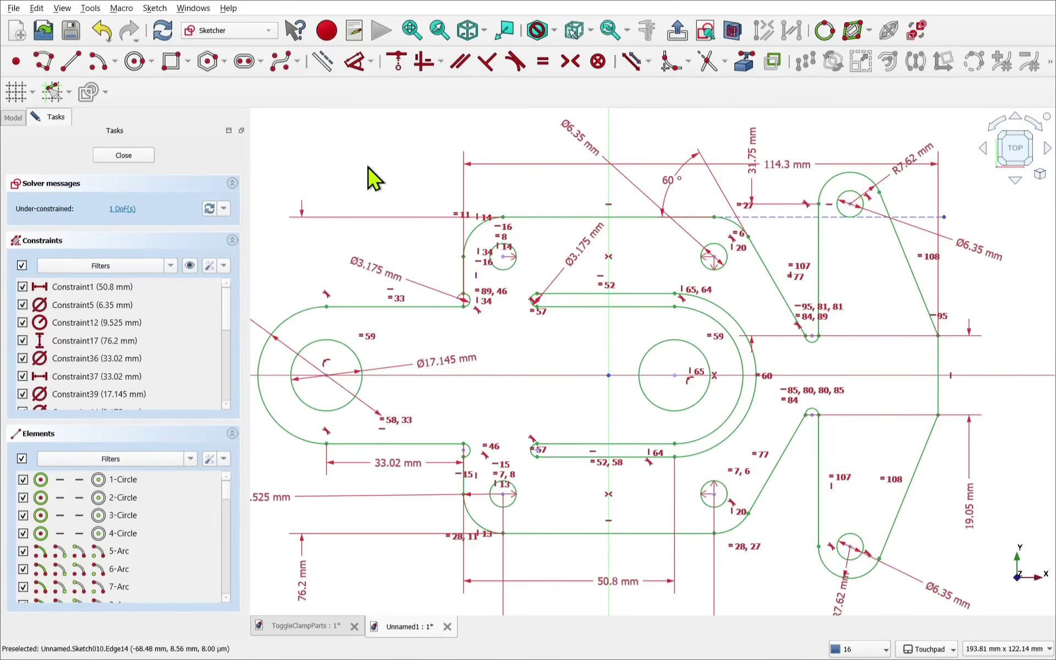
left_click(133, 288)
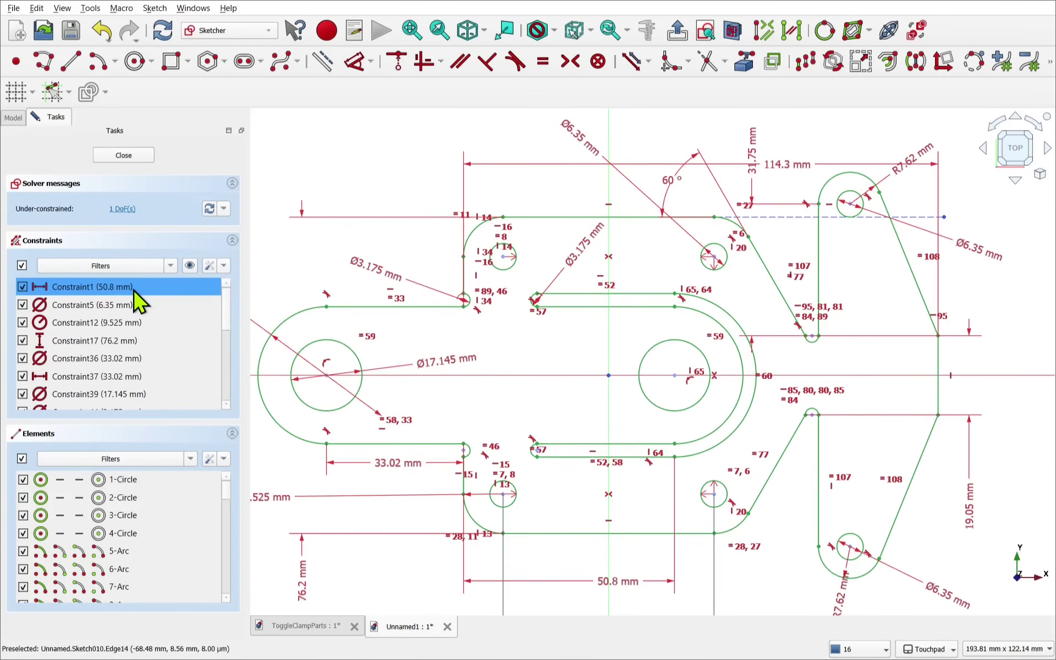
left_click(137, 323, "ctrl")
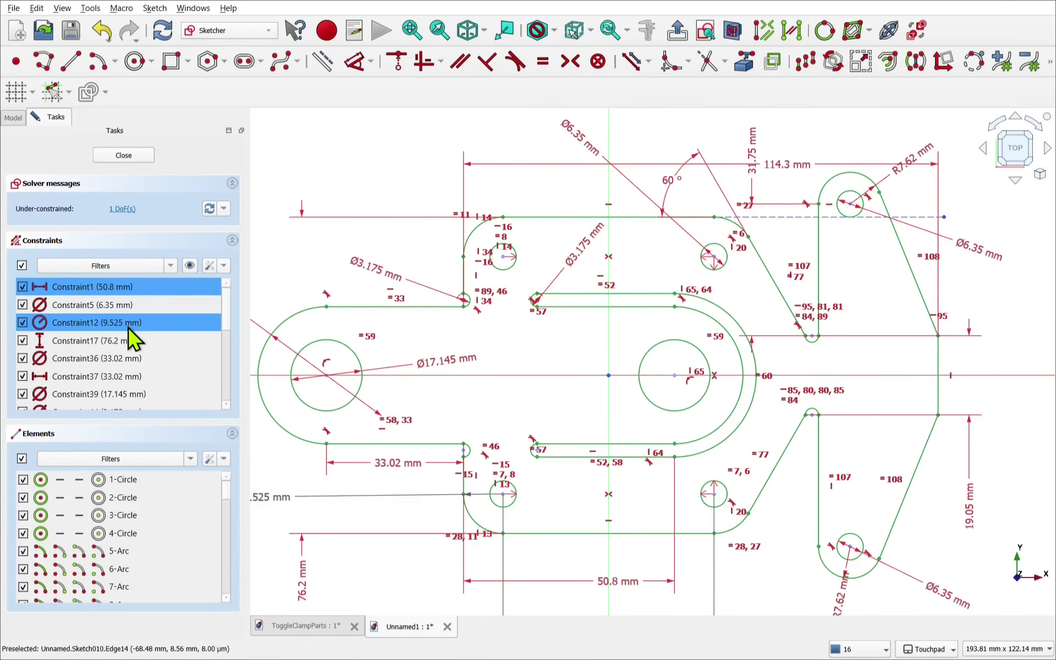
left_click(134, 377, "ctrl")
left_click(120, 394, "ctrl")
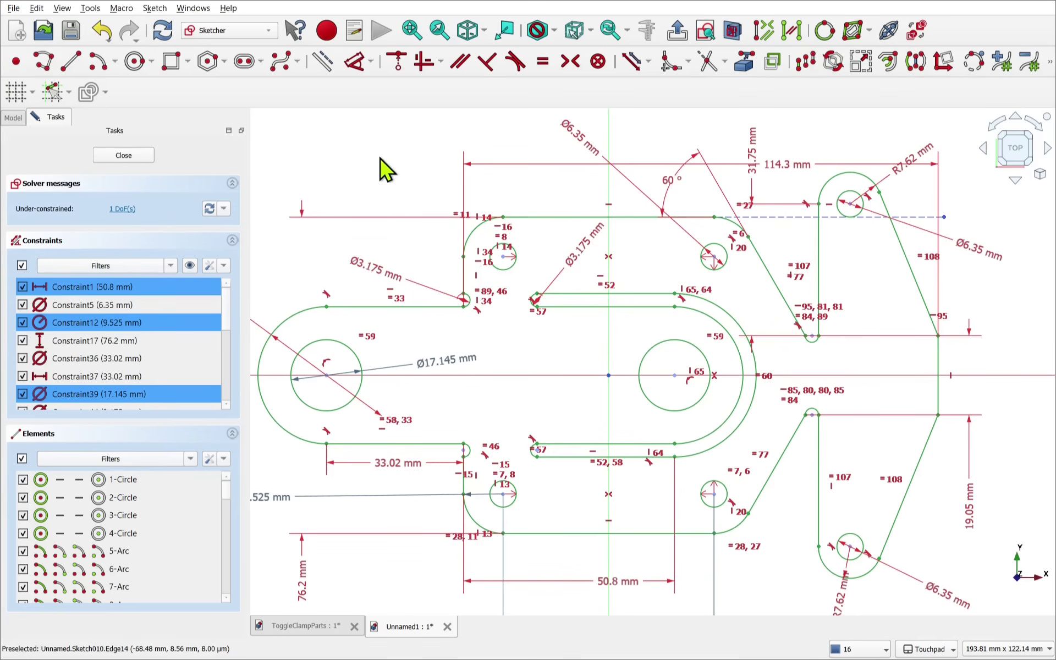
left_click(919, 37)
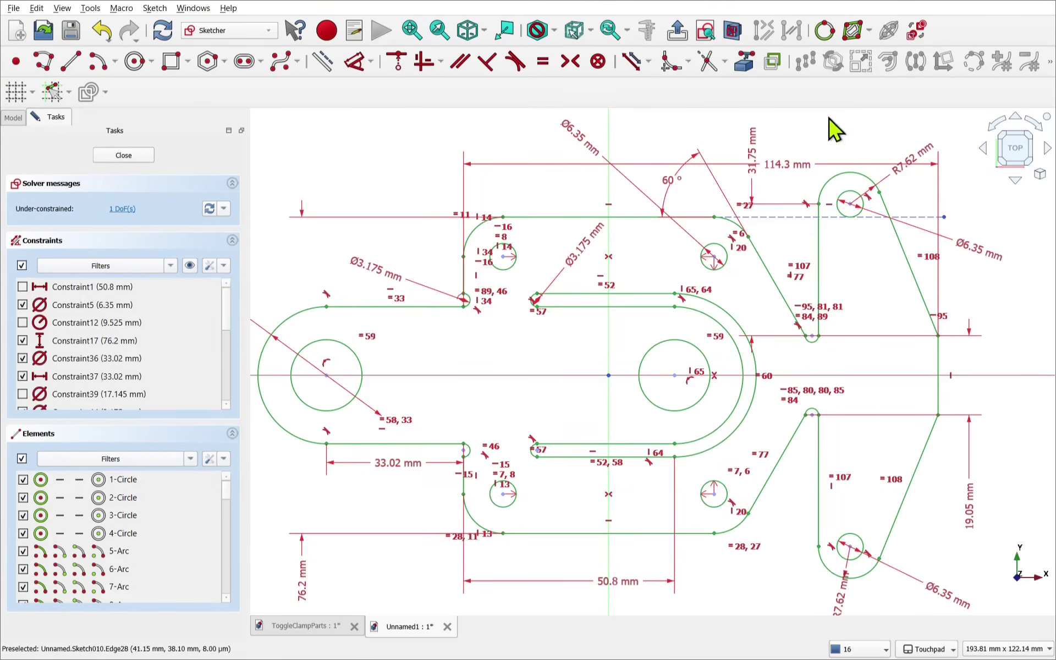
Step: In the second space, reselect the three dimensions and send them back to the first space
left_click(917, 34)
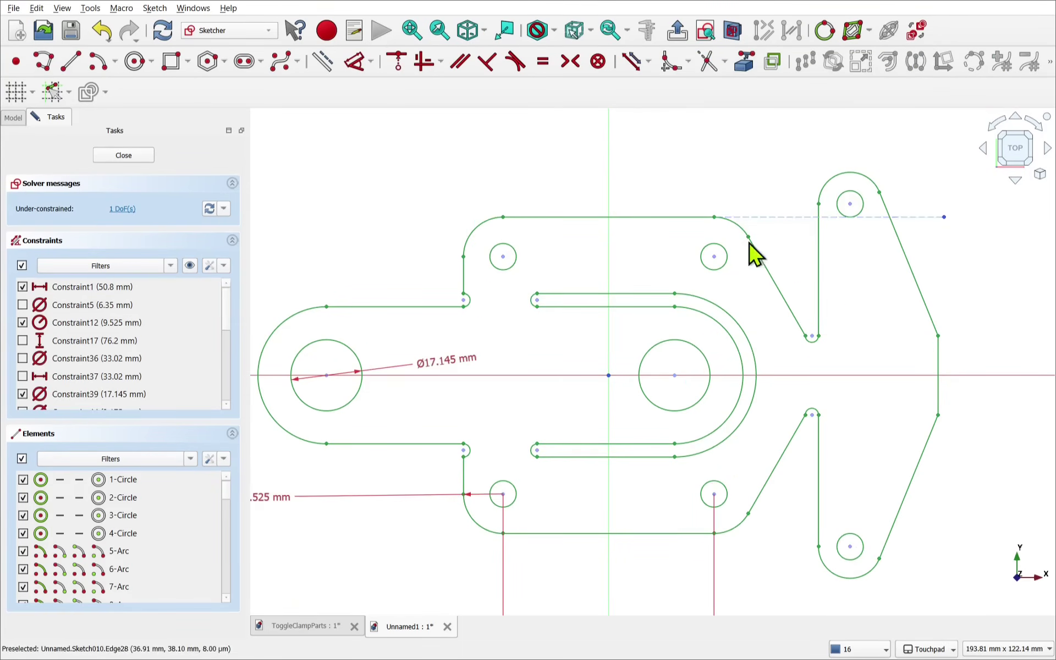
scroll(652, 273, "down", 2)
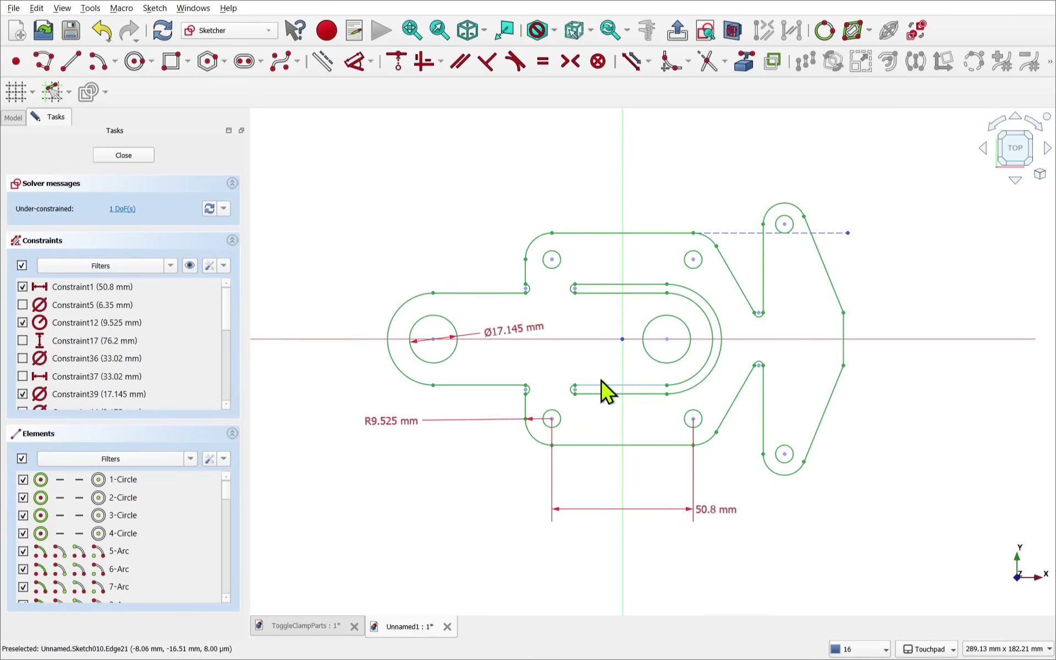
left_click(510, 336)
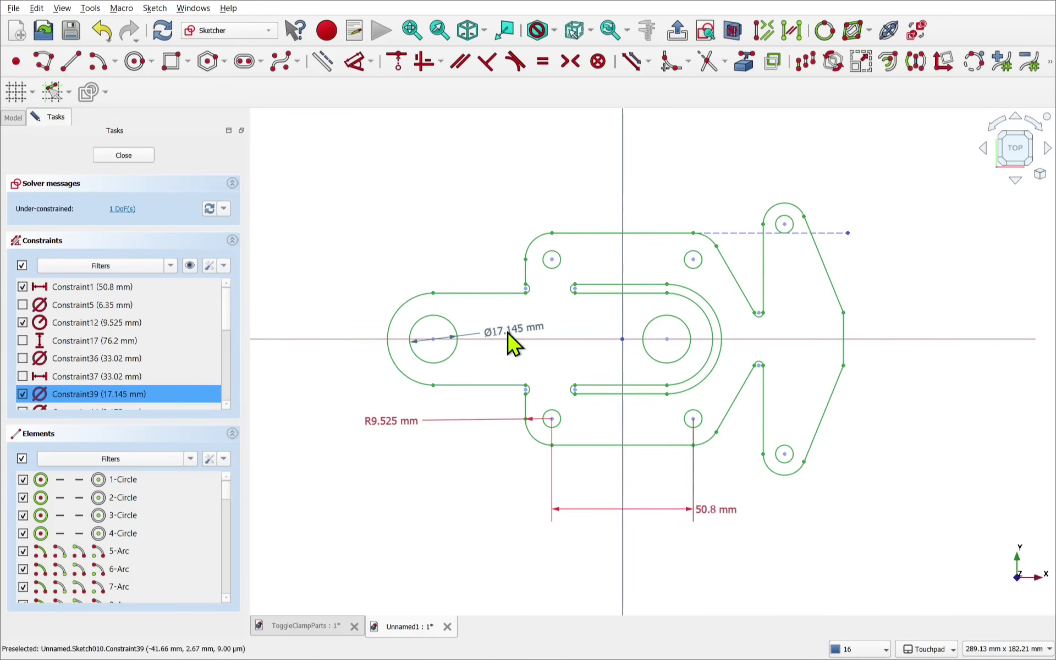
left_click(382, 425)
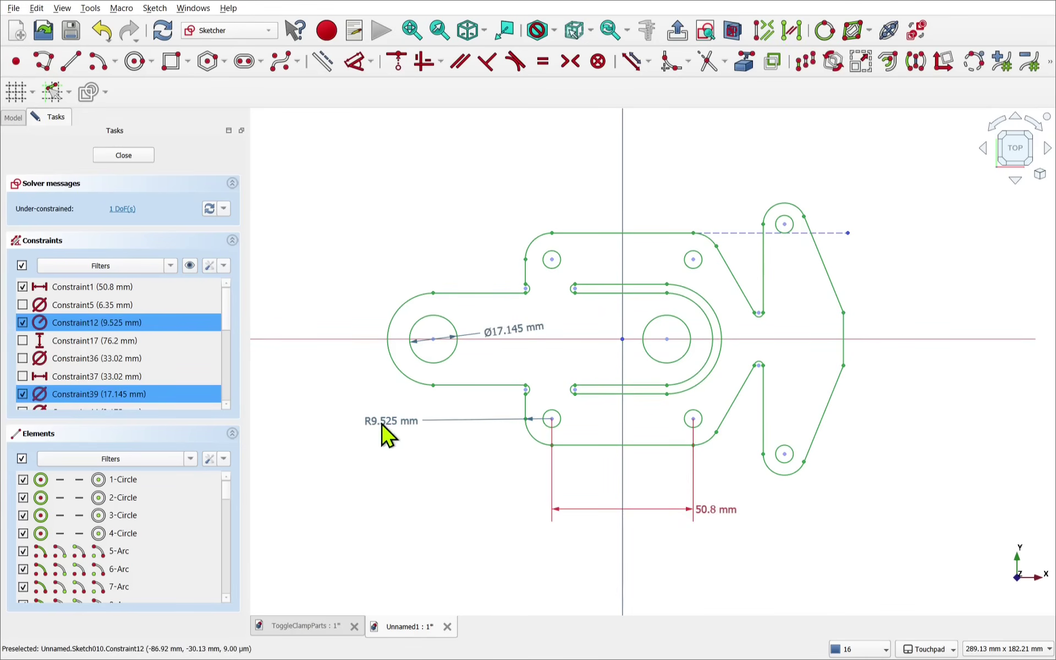
left_click(715, 514)
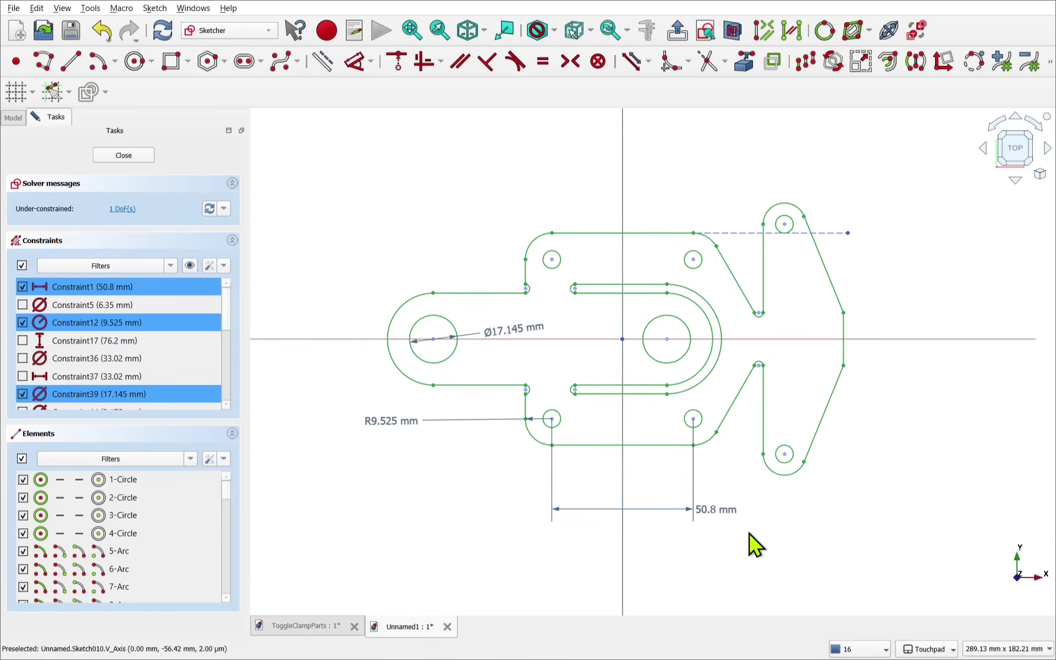
left_click(398, 423)
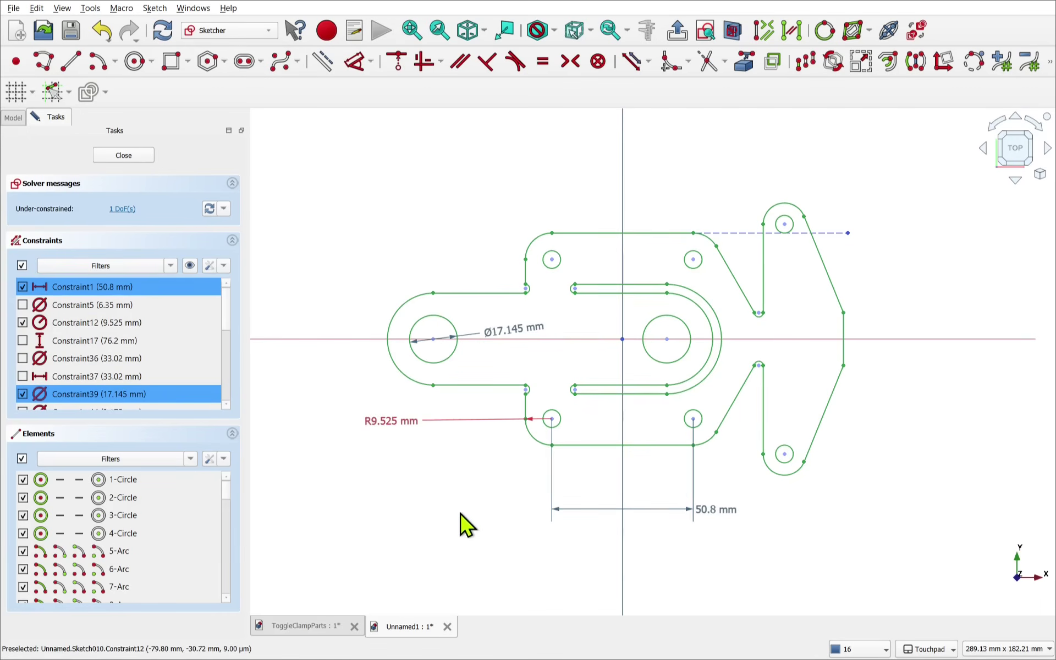
left_click(397, 421)
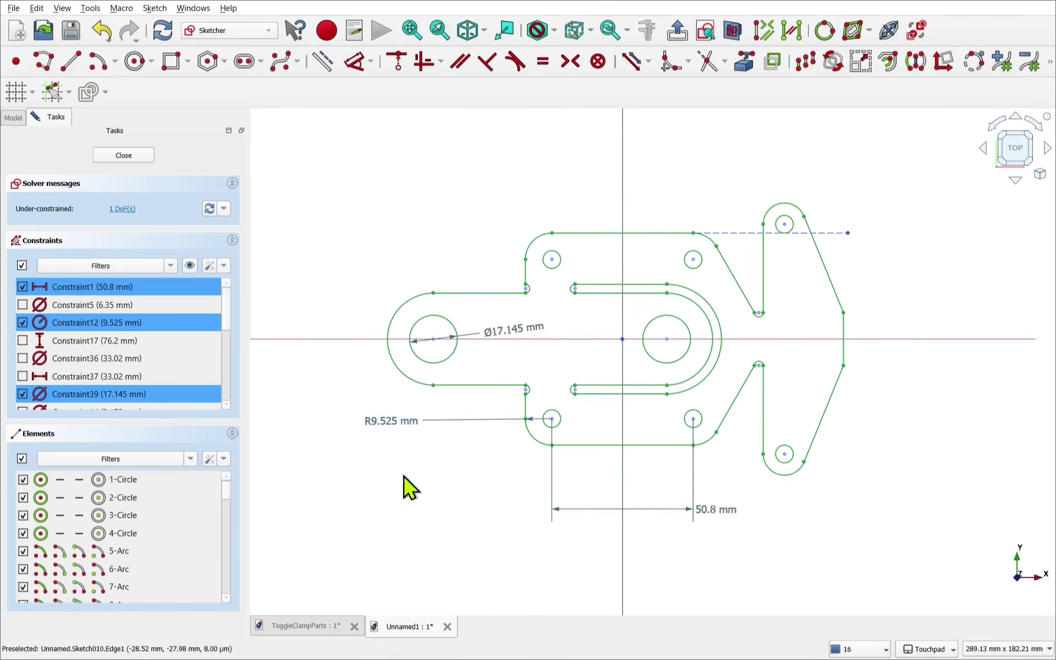
left_click(918, 32)
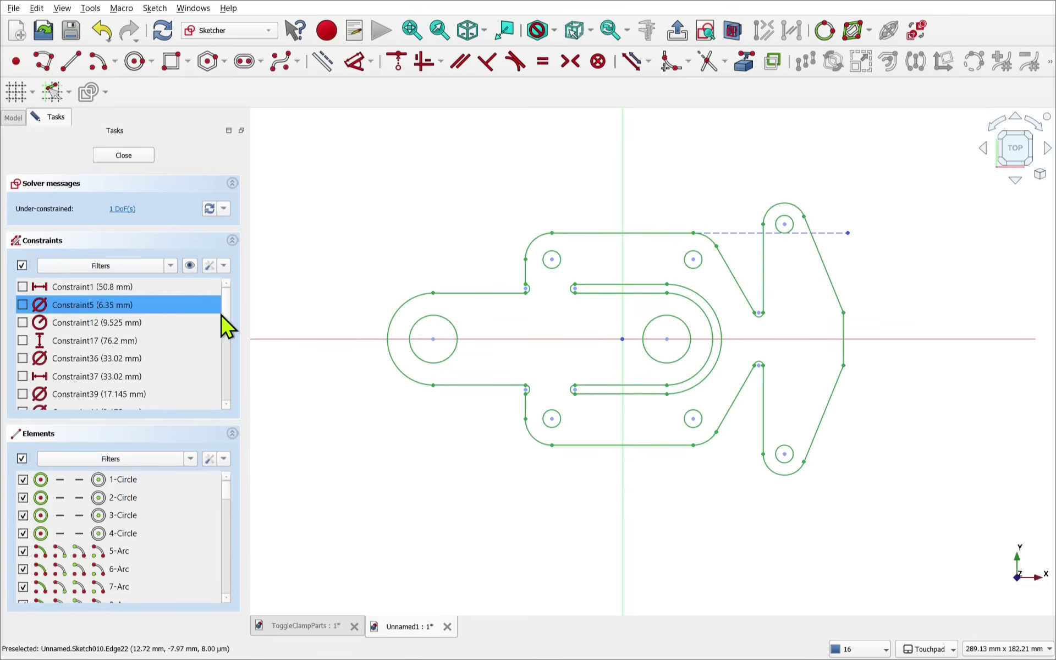
Step: Toggle between listing all and only dimensional constraints, then enable every constraint type filter
mouse_move(226, 309)
left_mouse_down()
mouse_move(223, 397)
mouse_move(243, 295)
left_mouse_up()
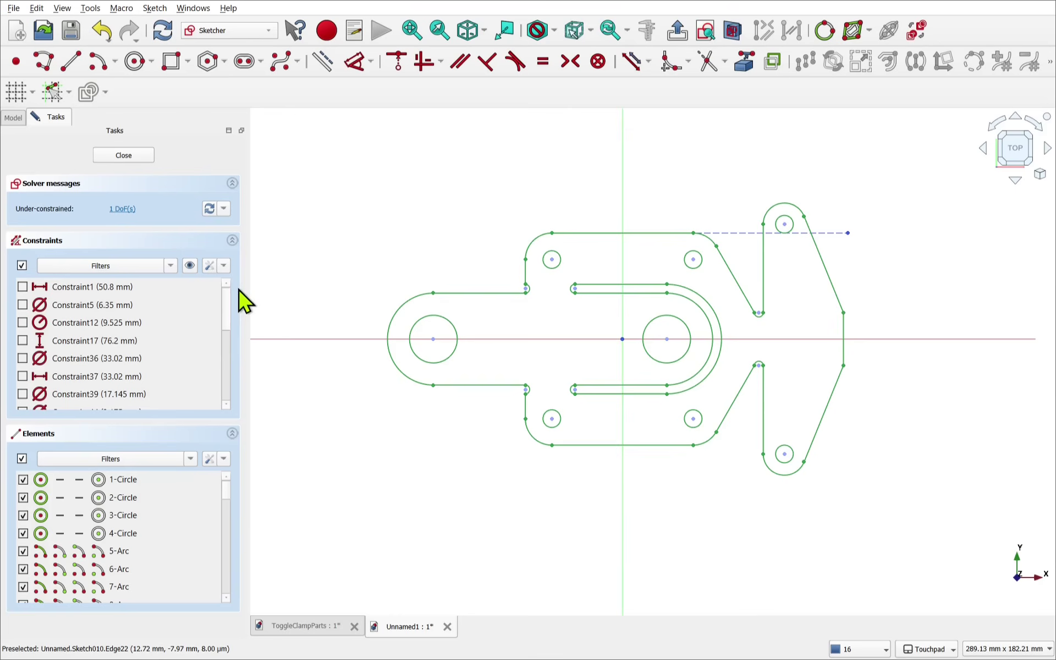
left_click(22, 266)
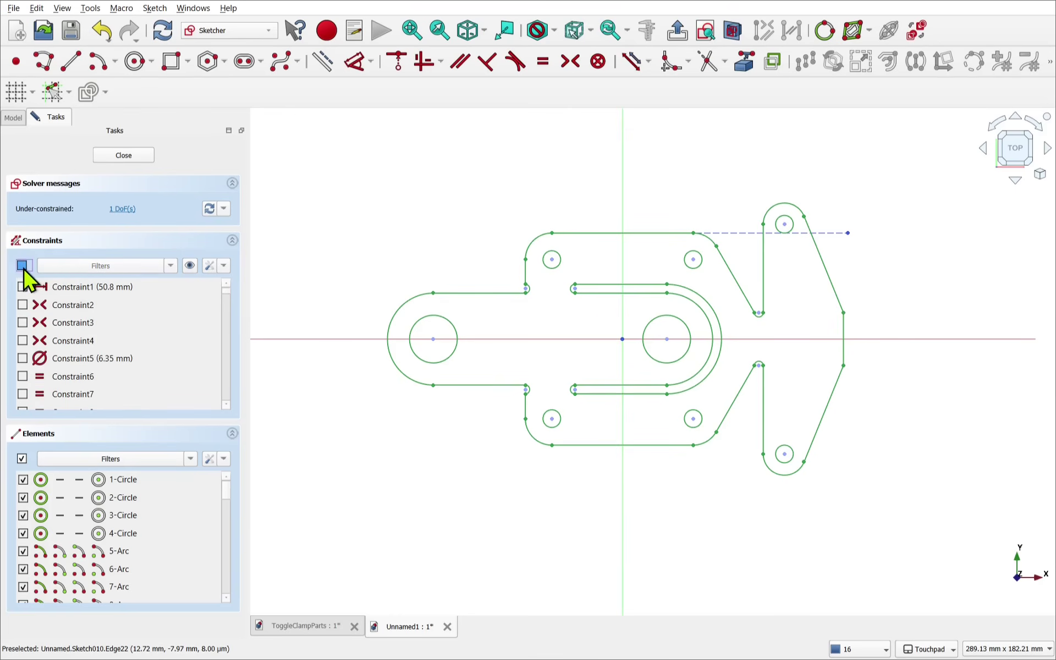
left_click(22, 265)
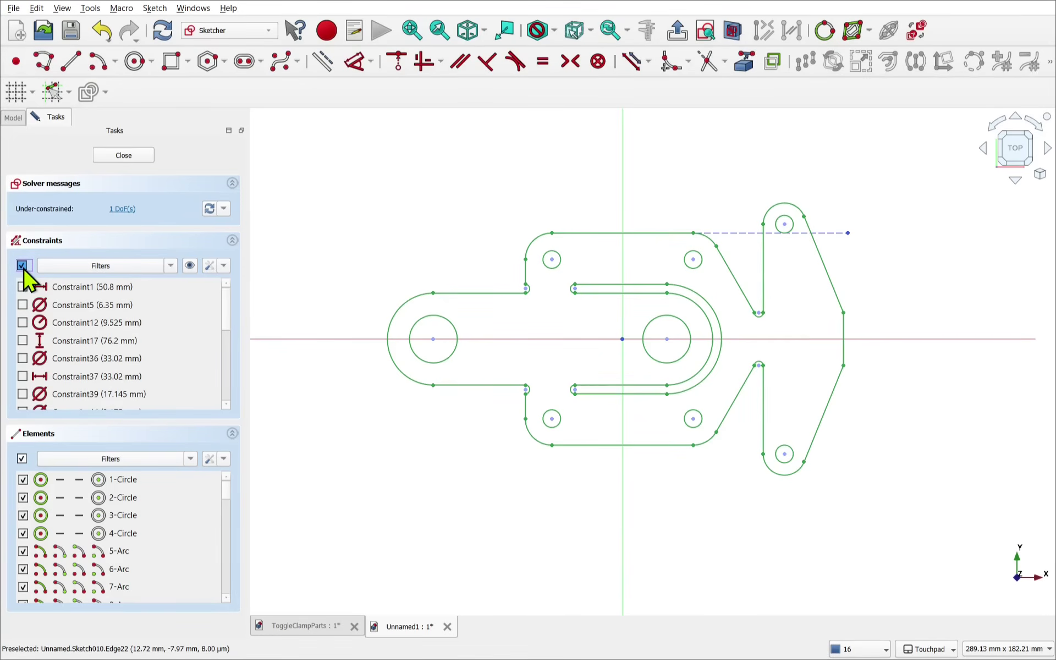
left_click(103, 269)
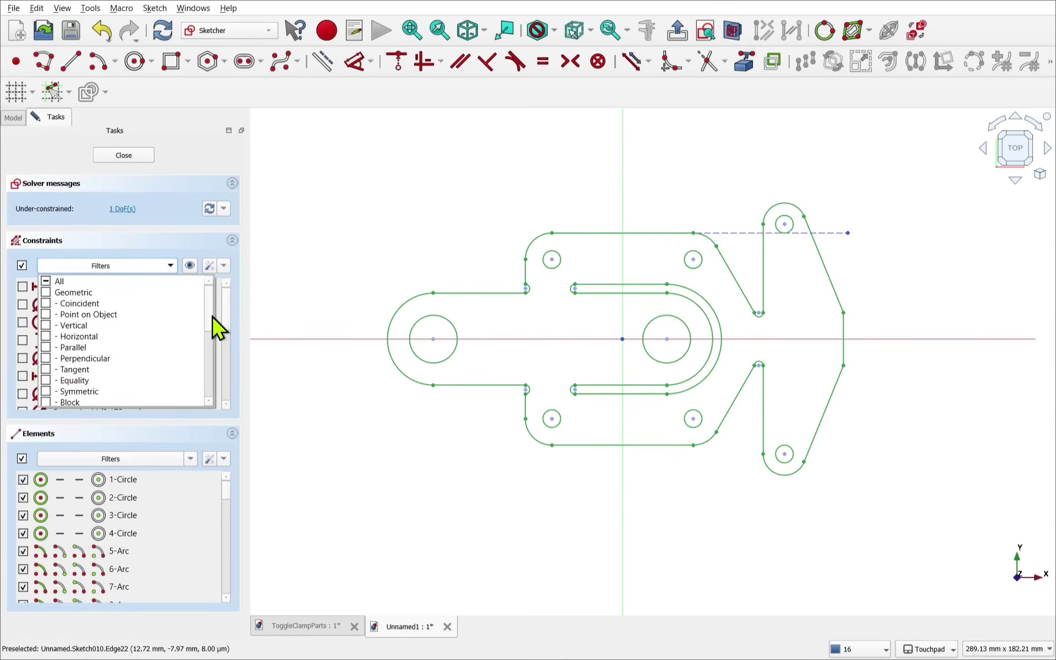
scroll(210, 335, "down", 3)
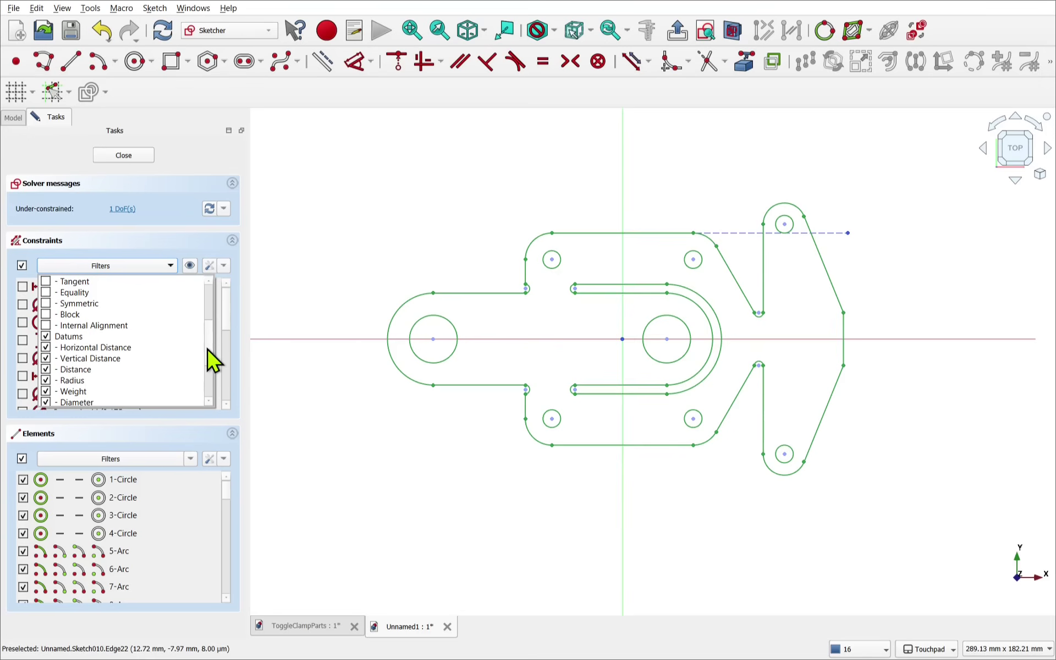
scroll(211, 335, "up", 3)
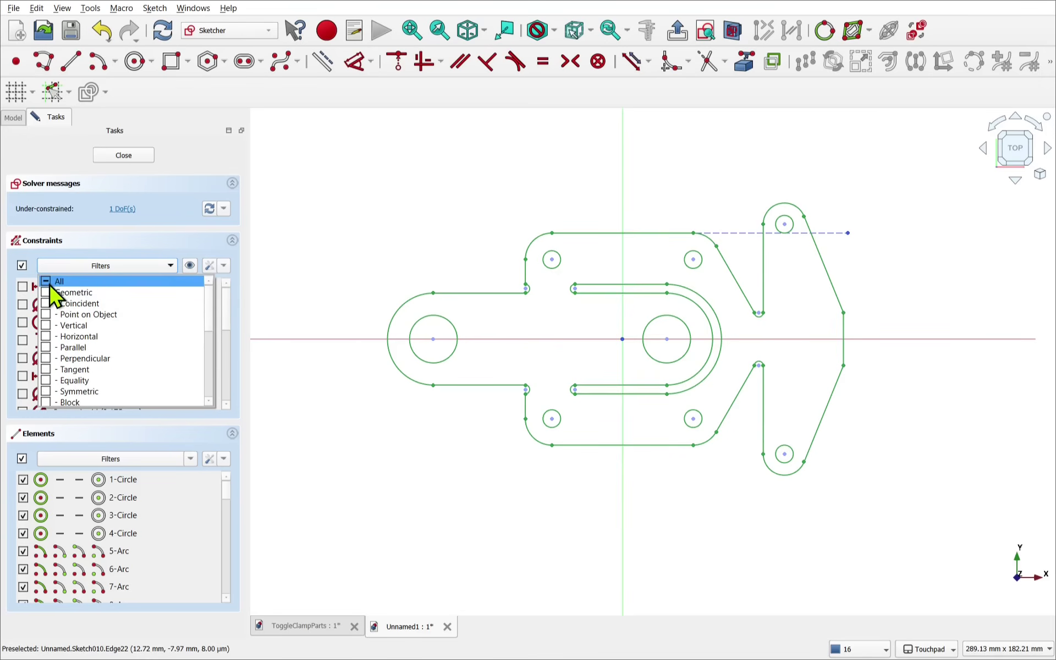
left_click(50, 285)
left_click(283, 278)
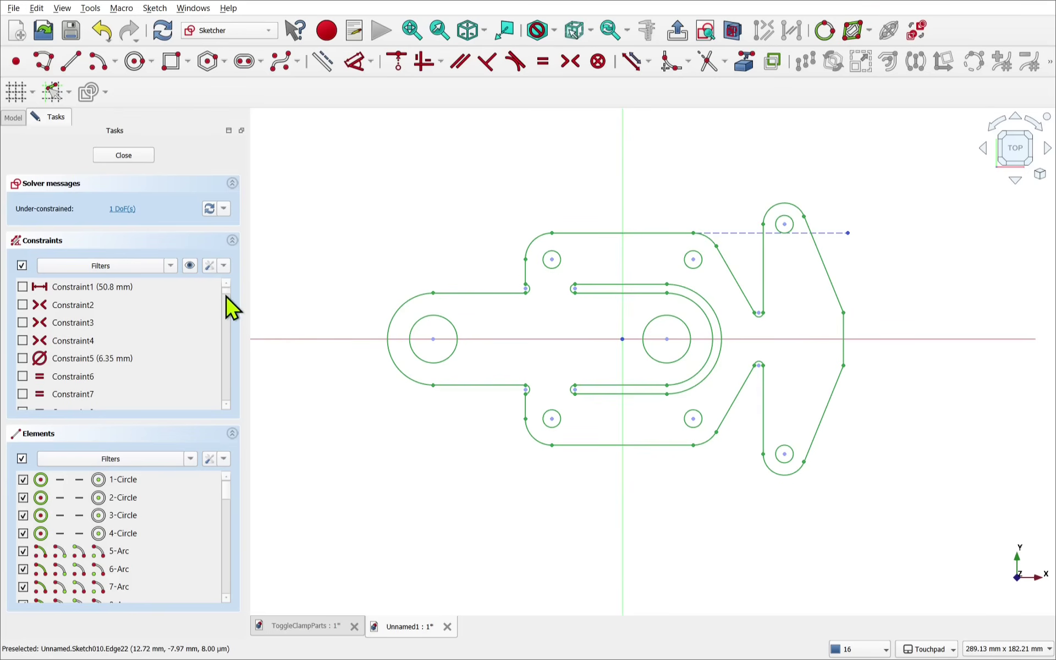
Step: Filter the Constraints list to show only Radius and Diameter constraints
scroll(227, 308, "down", 14)
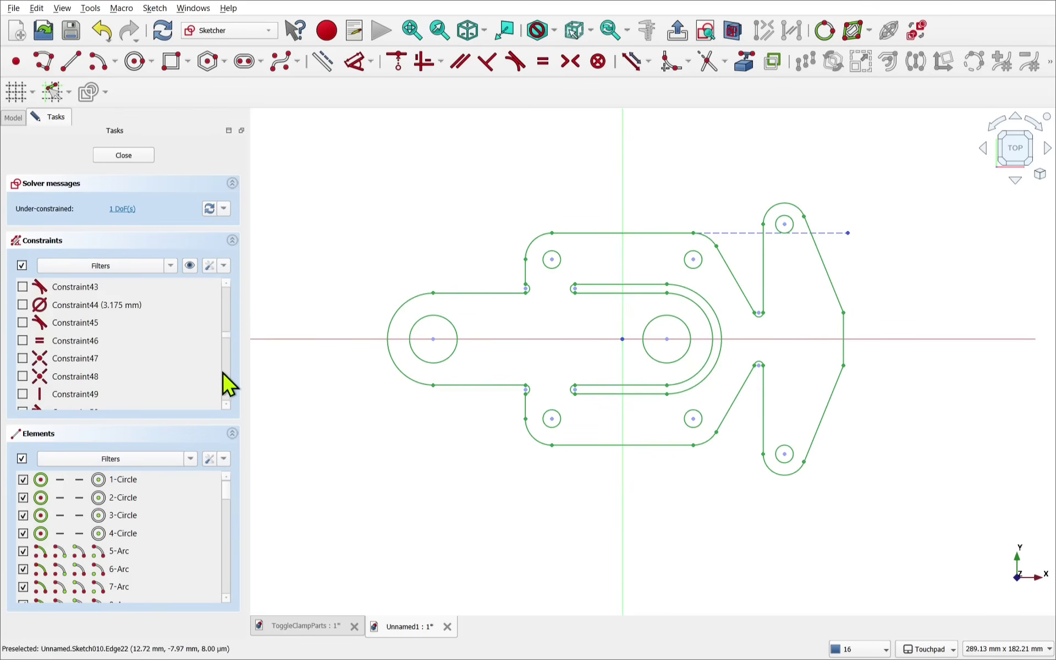
mouse_move(225, 333)
left_mouse_down()
mouse_move(229, 285)
mouse_move(229, 314)
left_mouse_up()
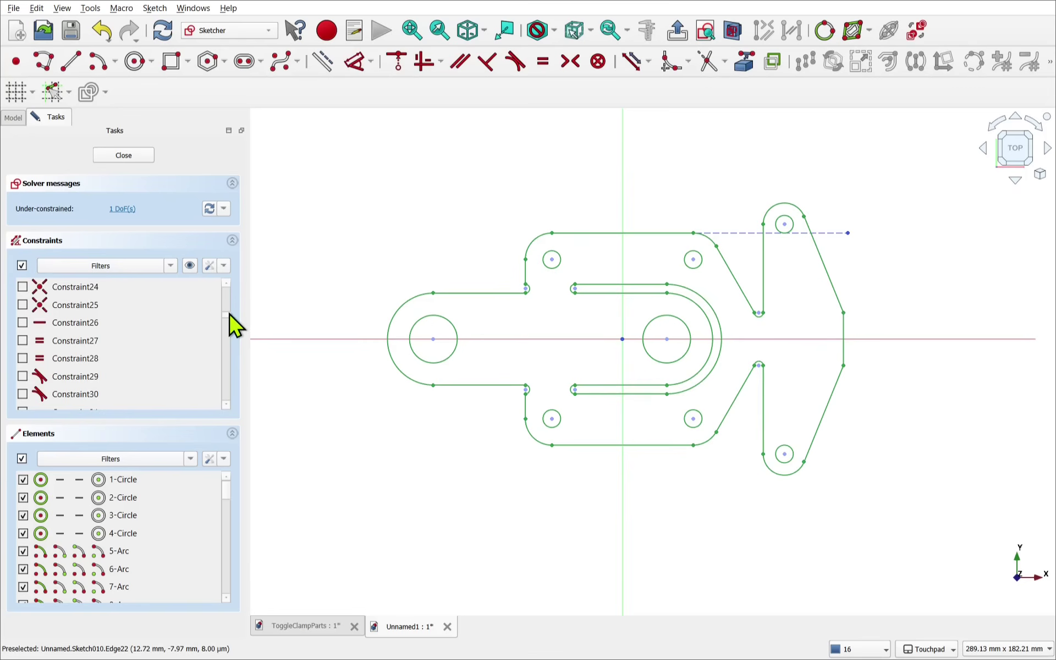
left_click(99, 268)
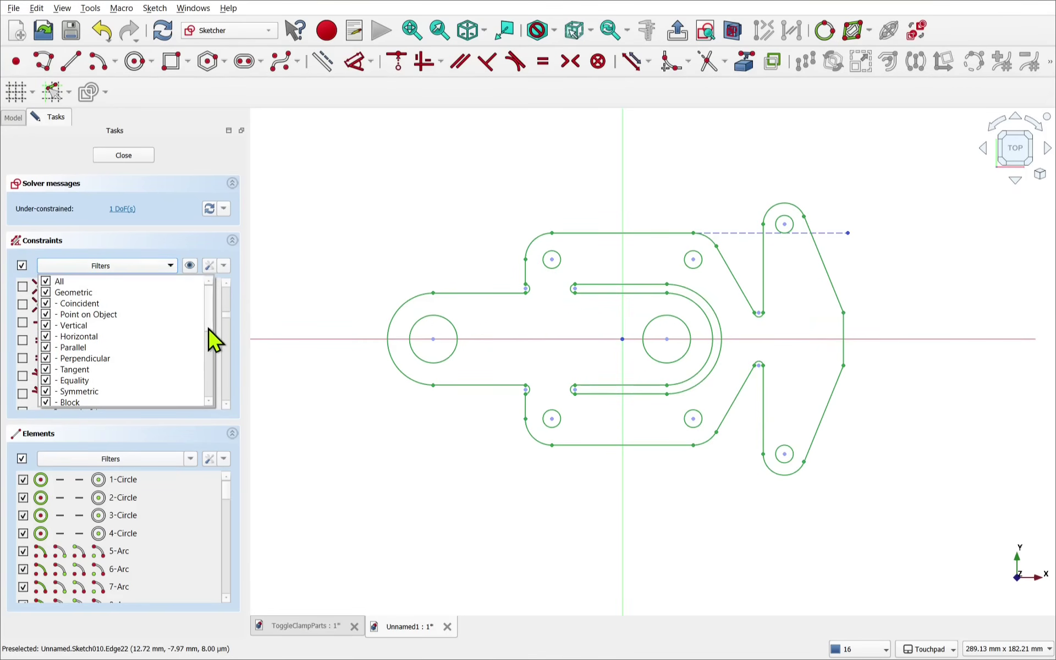
left_click(46, 281)
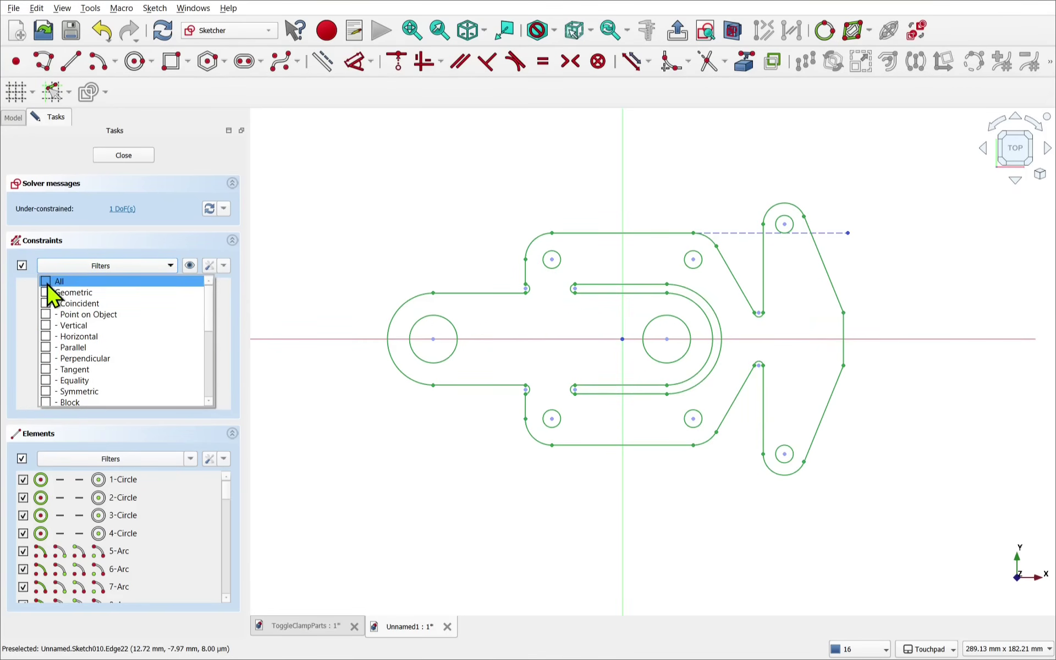
scroll(214, 330, "down", 3)
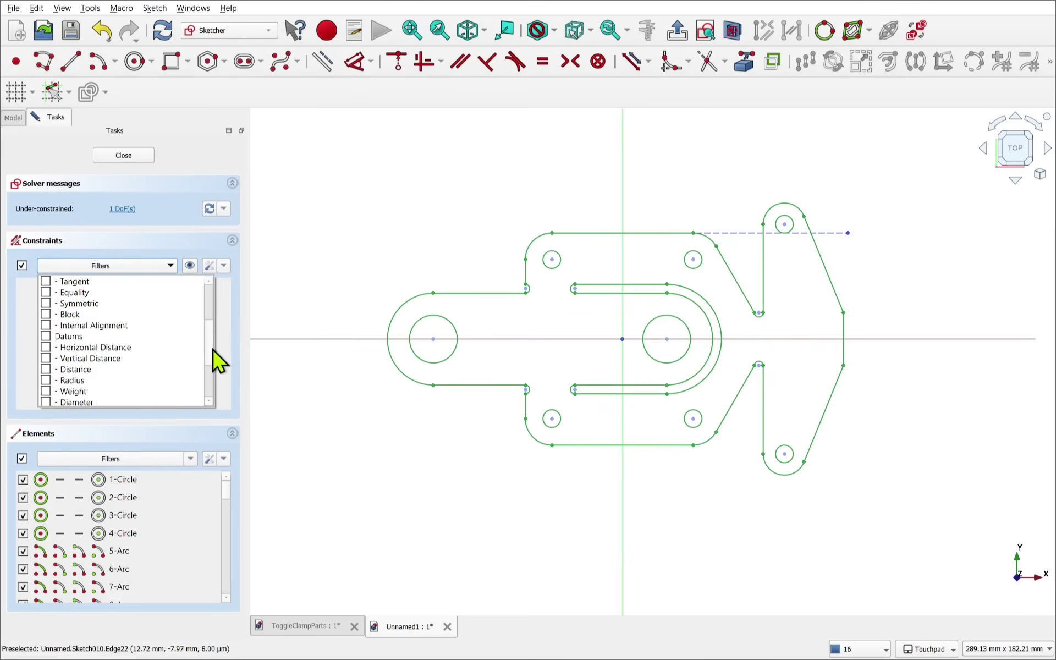
left_click(46, 370)
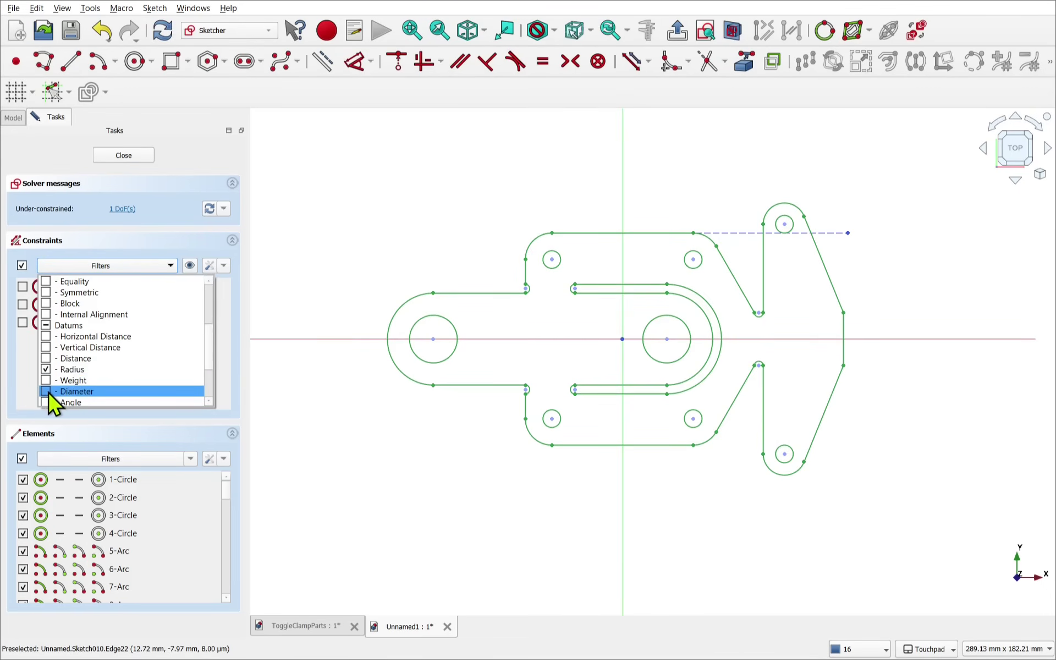
left_click(46, 392)
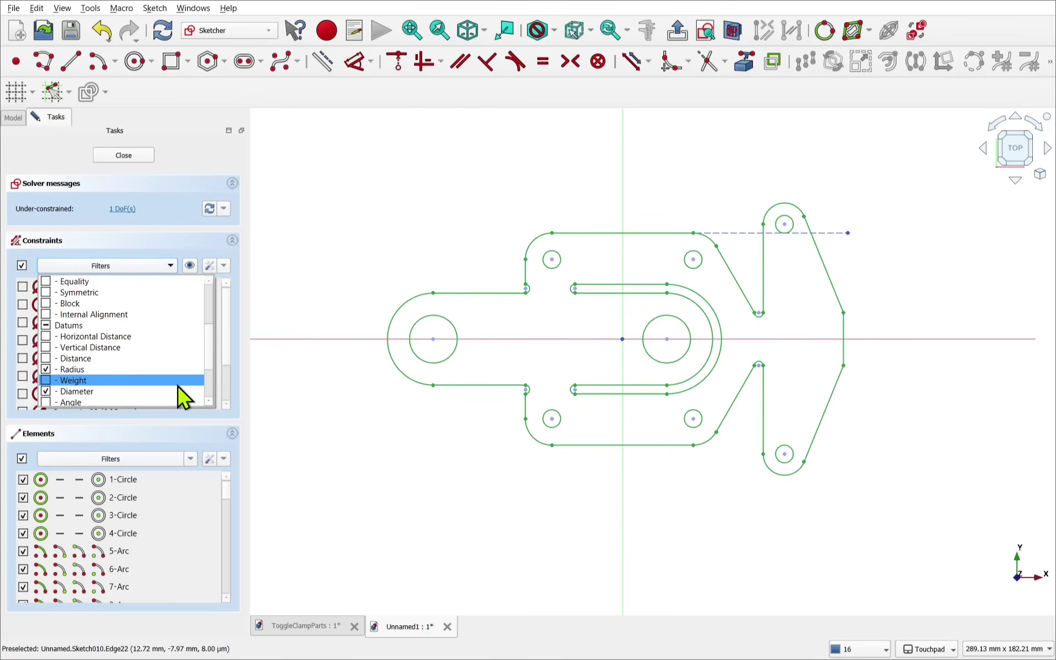
left_click(258, 321)
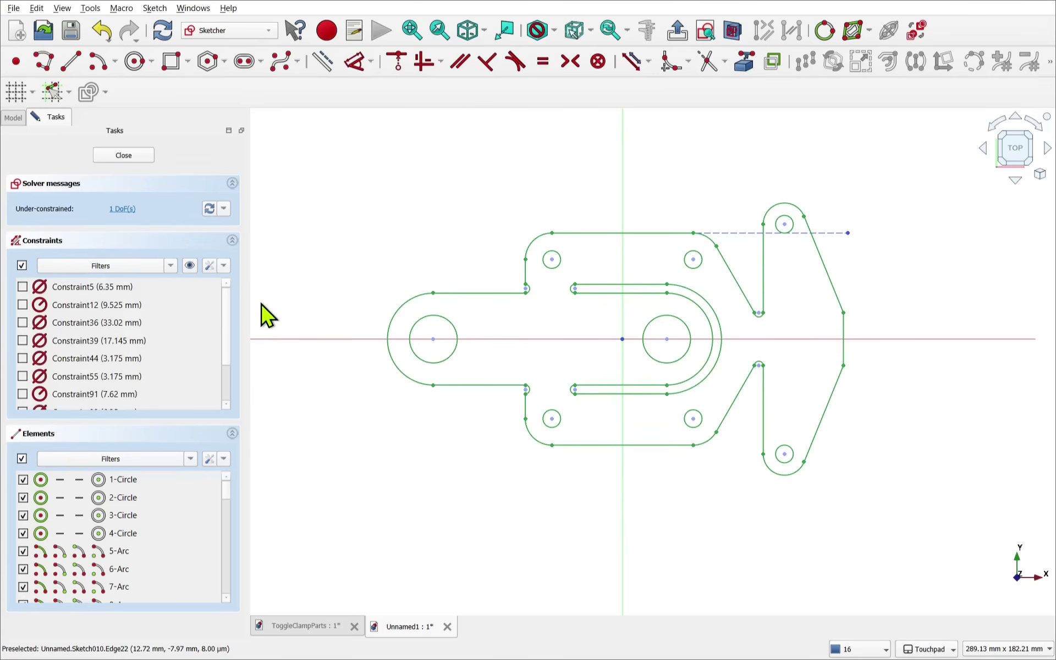
Step: Move Constraint5 through Constraint101 to the other virtual space and view that space
left_click(119, 286)
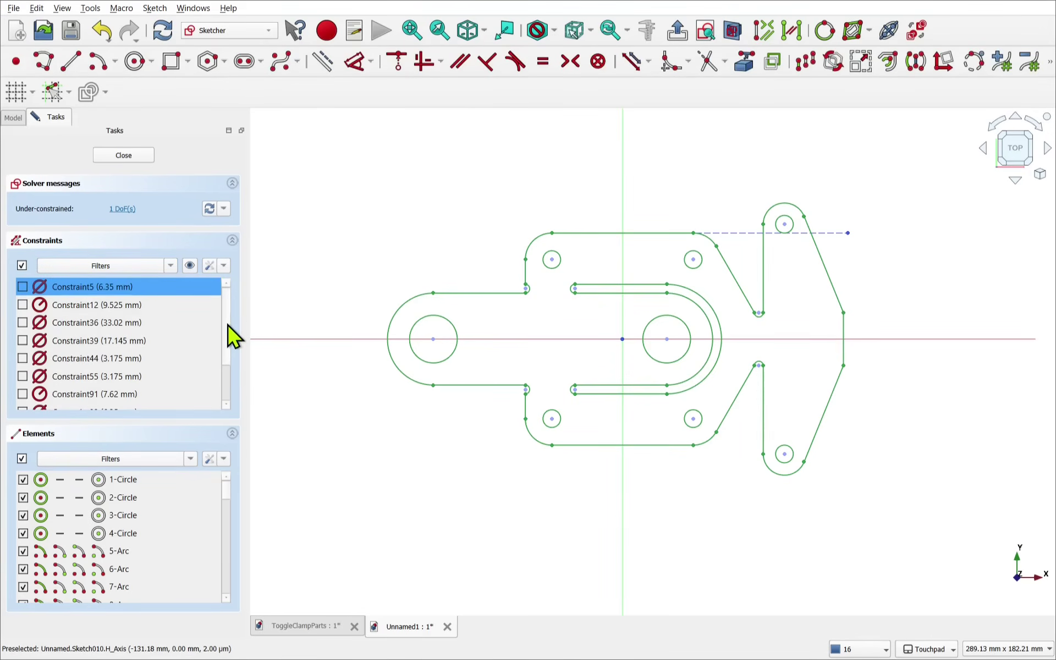
scroll(228, 331, "down", 1)
scroll(234, 342, "down", 2)
left_click(140, 397)
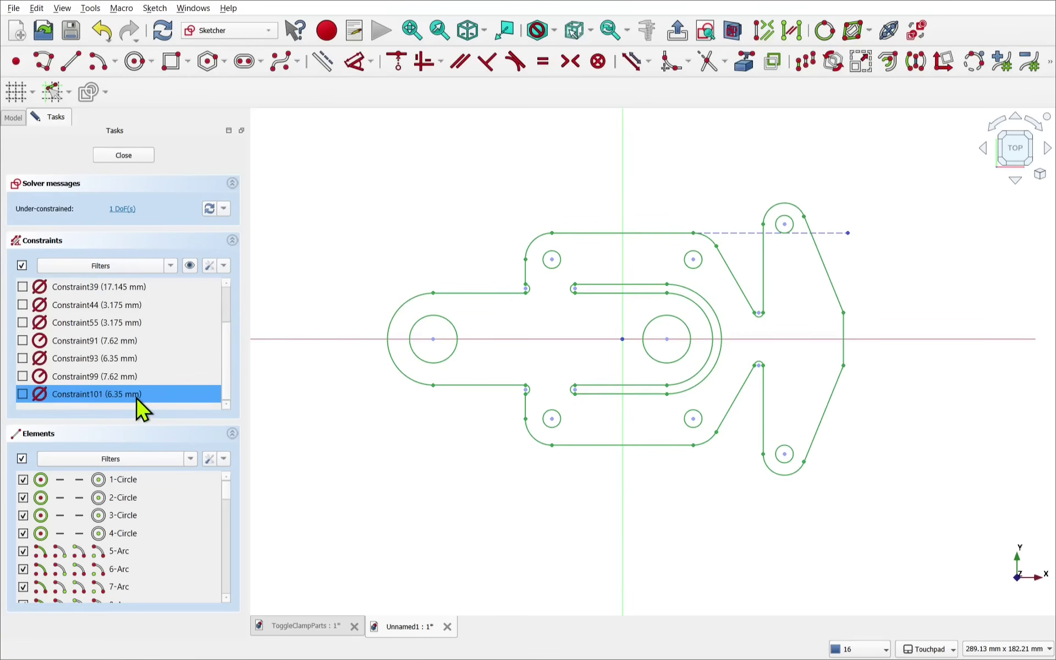
left_click(137, 396, "shift")
scroll(226, 319, "up", 3)
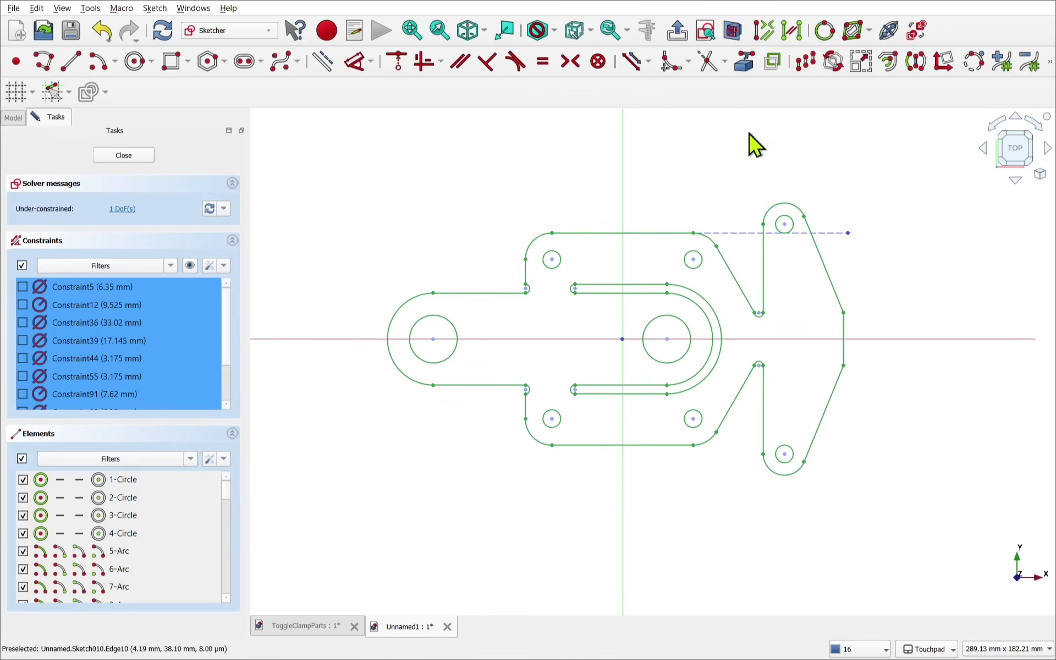
left_click(914, 34)
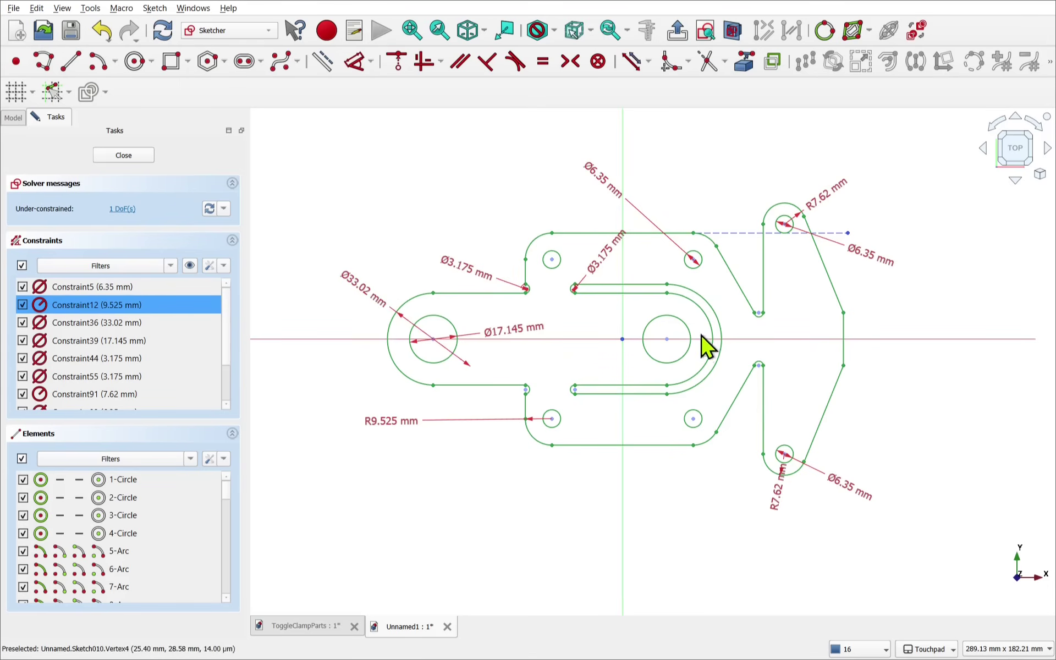
left_click(914, 36)
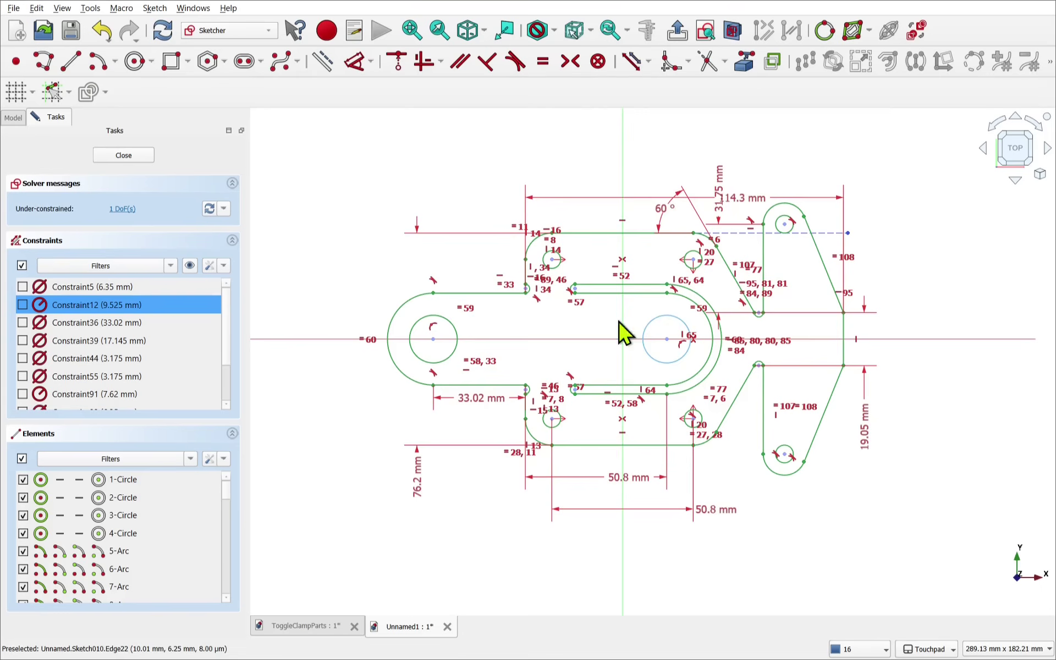
Step: Turn every constraint type filter back on in the Constraints list
left_click(130, 307, "ctrl")
left_click(77, 268)
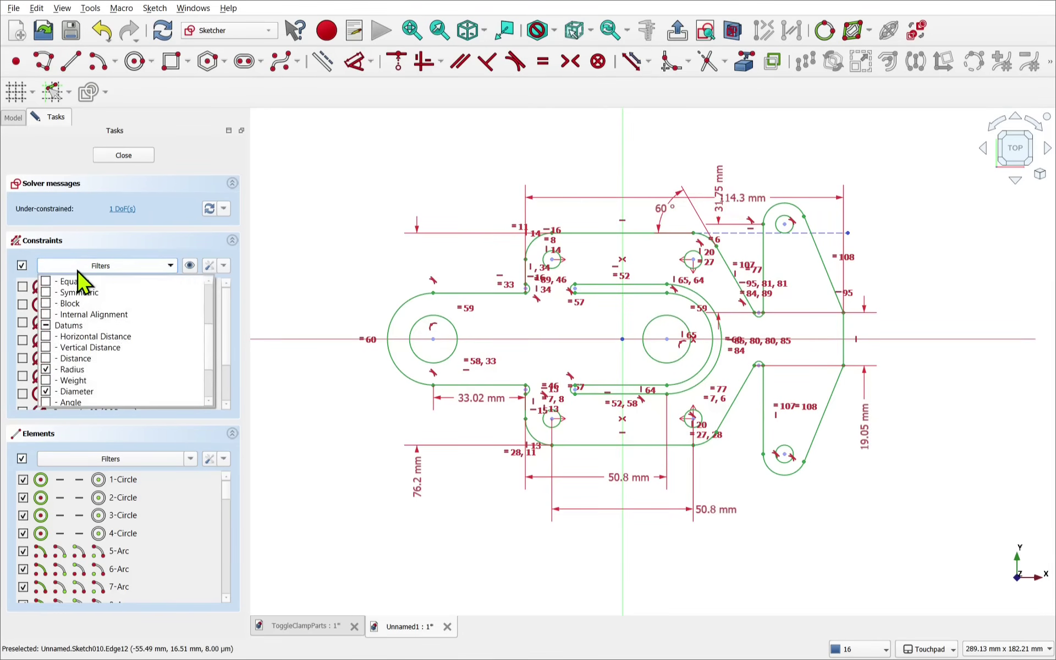
scroll(212, 357, "up", 1)
left_click_drag(212, 351, 209, 286)
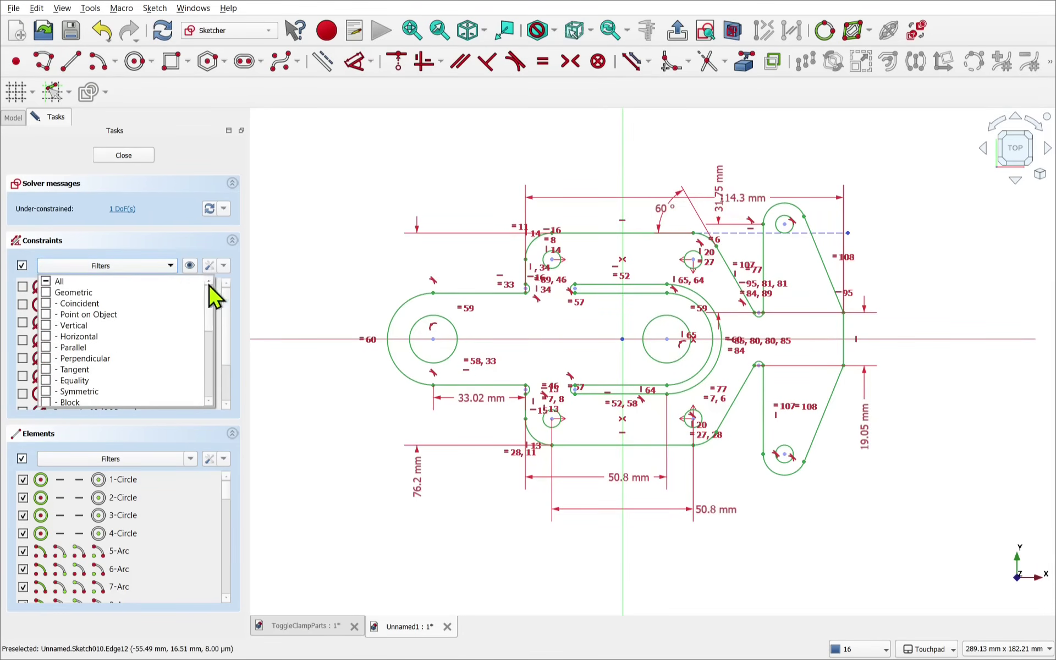
left_click(46, 281)
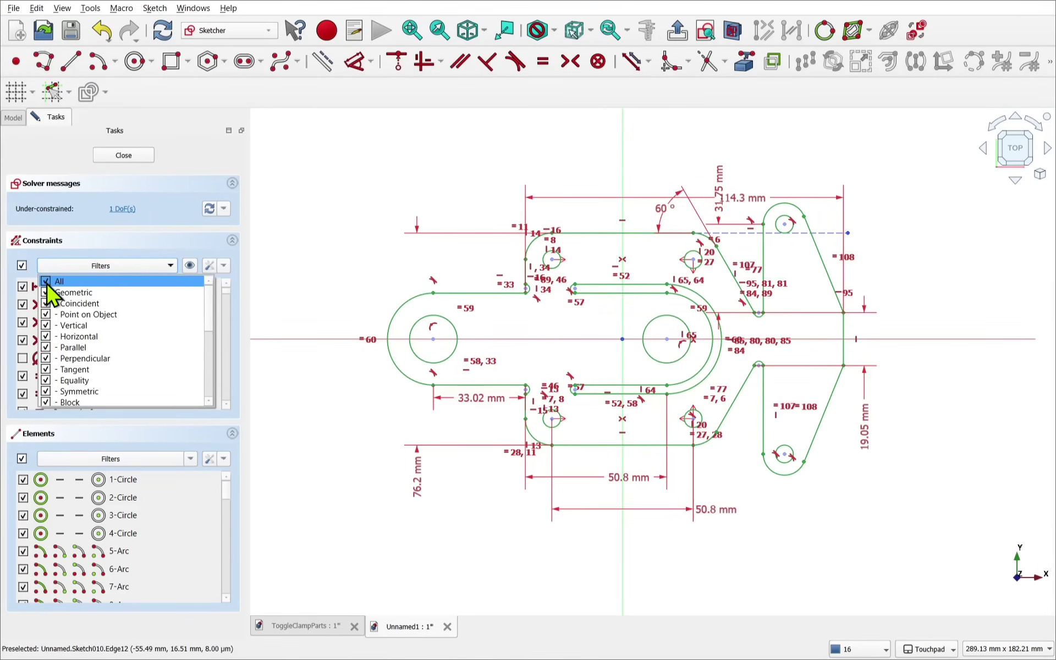
Step: Select all constraints with Ctrl+A and use Show constraints to display them all
left_click(324, 295)
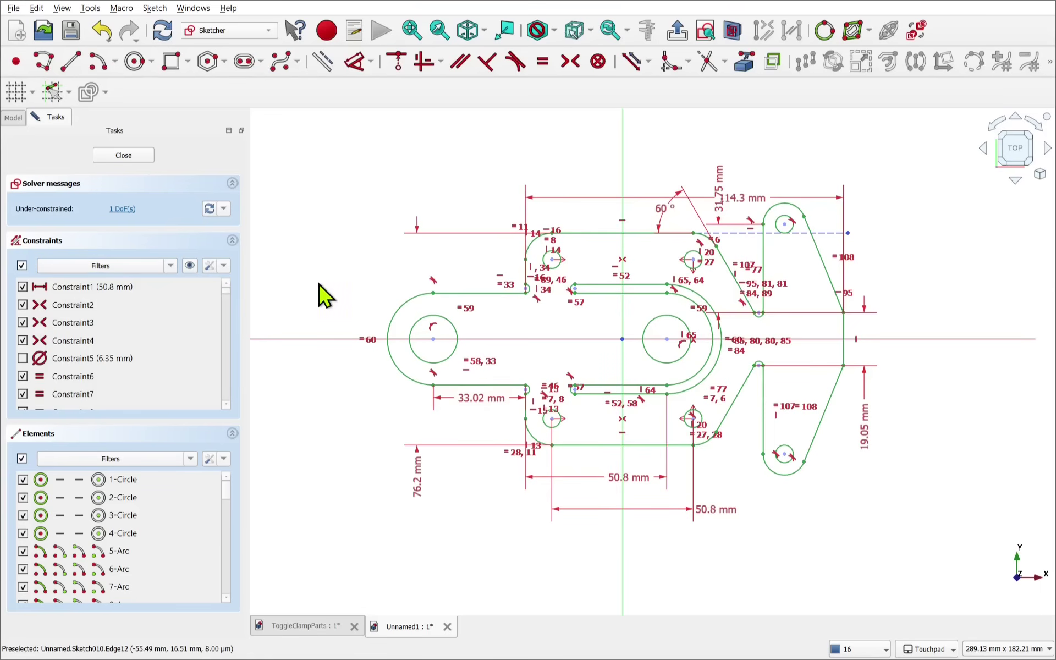
left_click(145, 358)
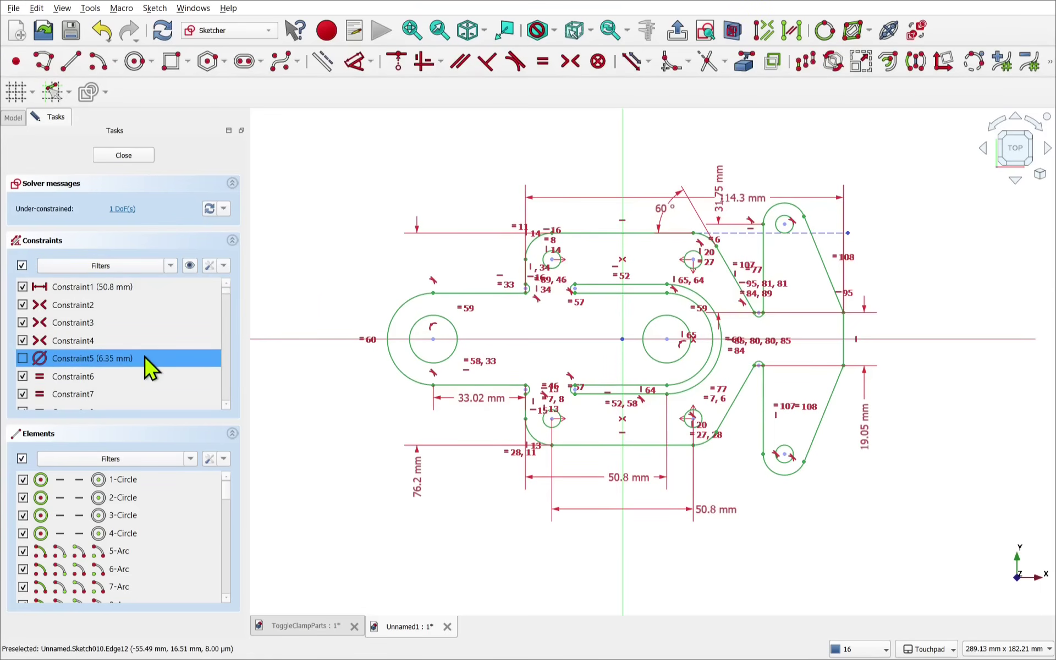
key("ctrl+a")
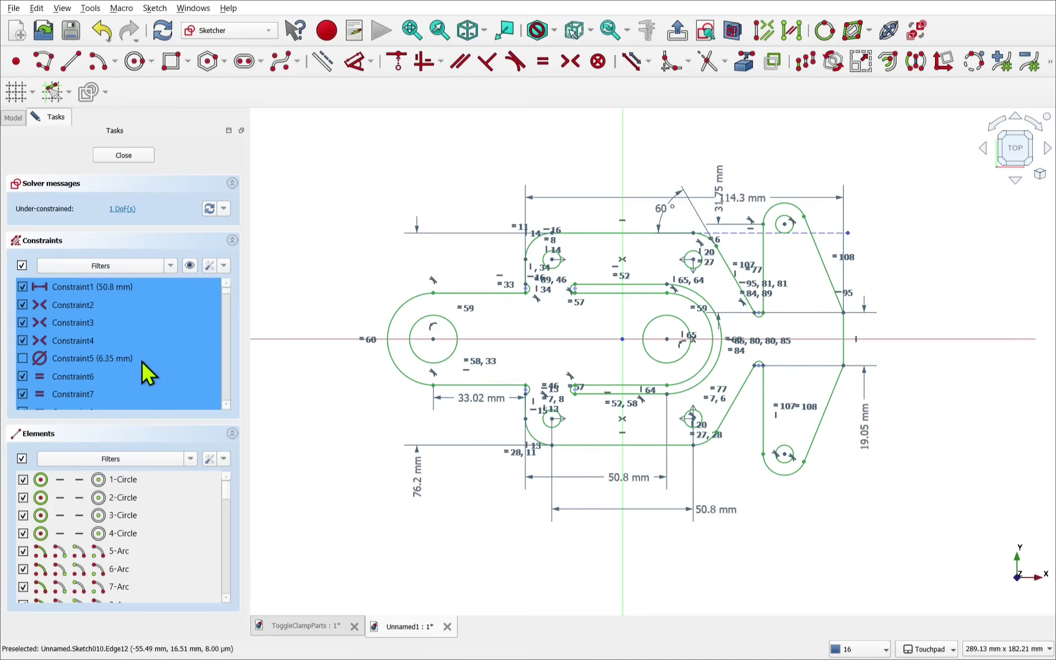
right_click(147, 368)
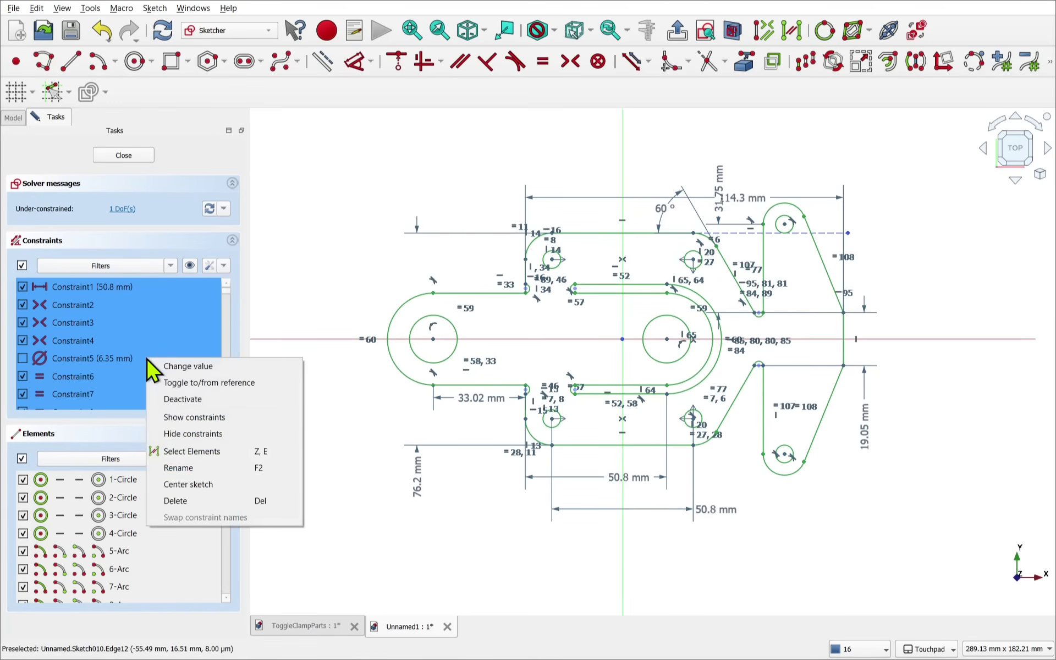
left_click(248, 418)
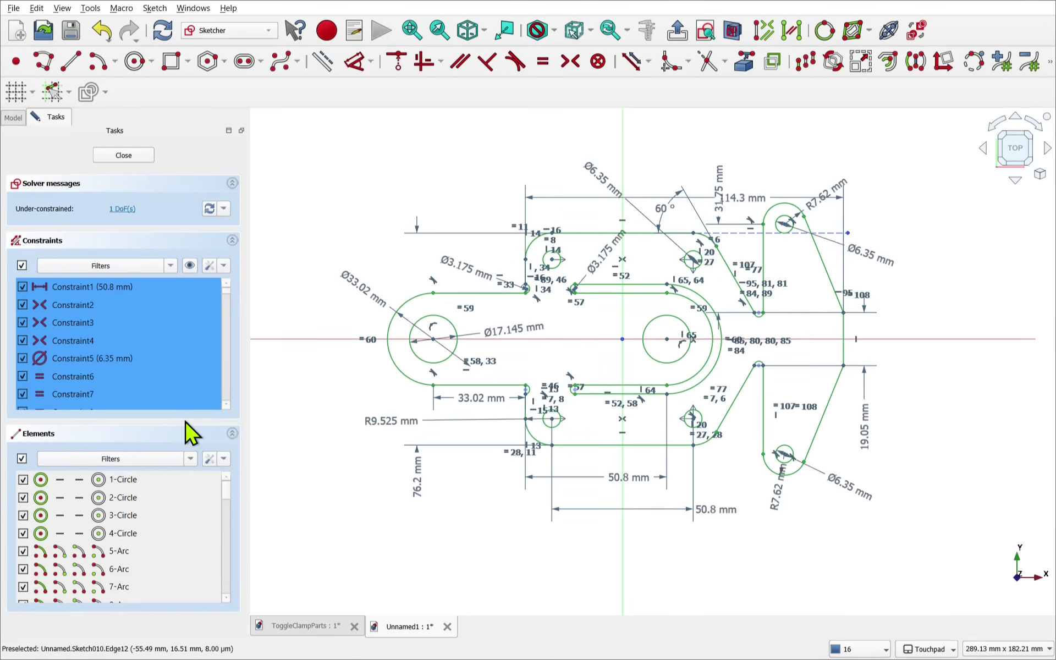
Step: Toggle all constraints hidden and shown on the sketch, ending with them shown
left_click(324, 238)
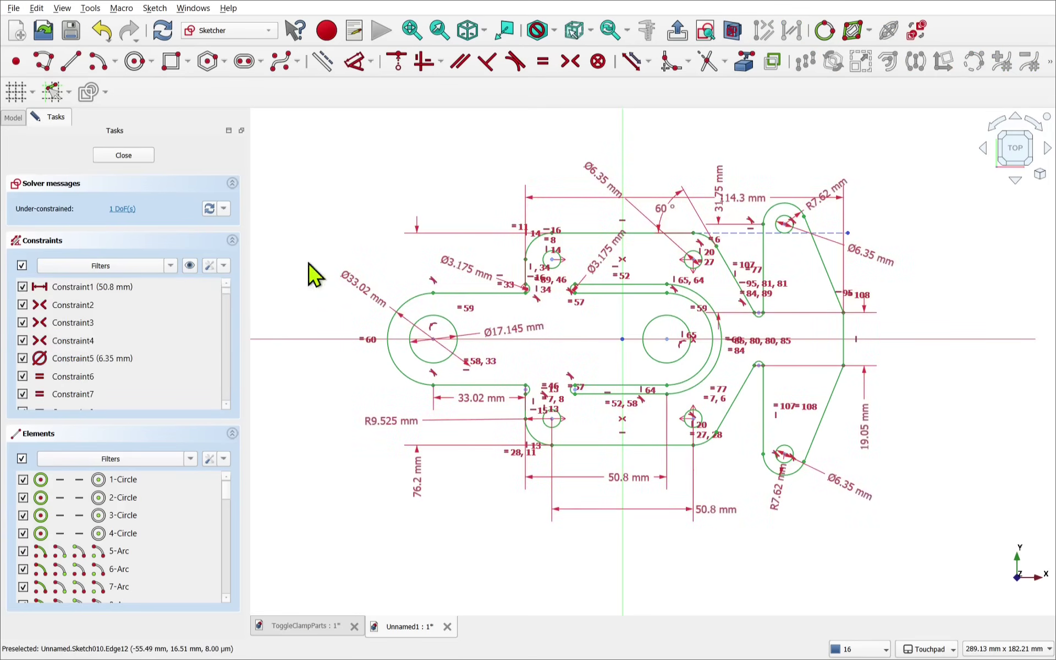
left_click(190, 267)
left_click(190, 267)
left_click(190, 267)
left_click(189, 266)
Step: Filter the Constraints list to show only Datums constraints
left_click(67, 270)
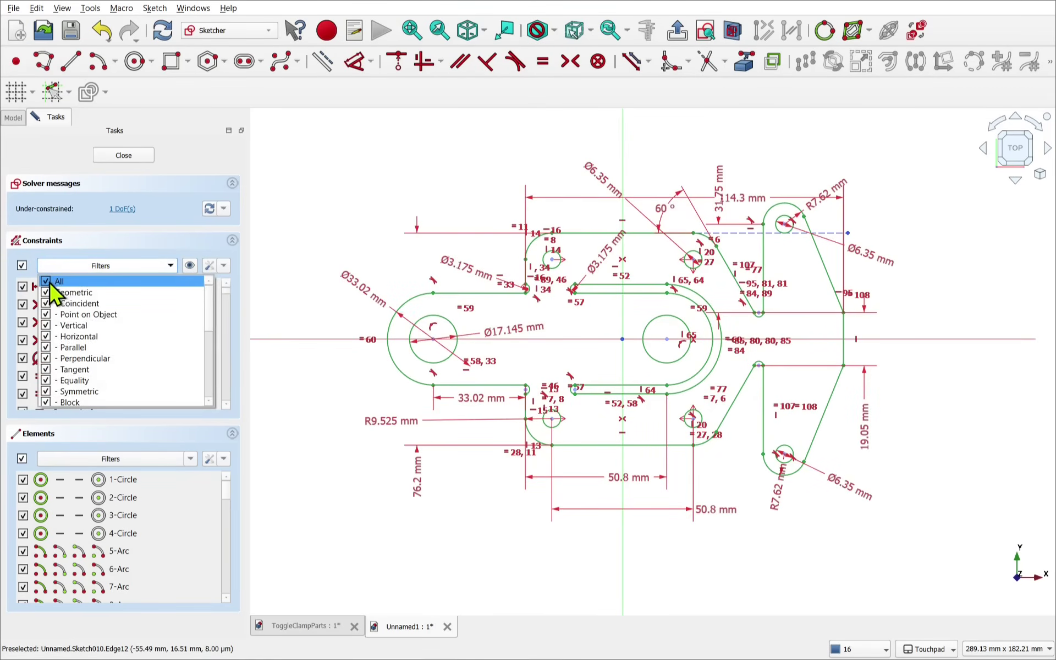
left_click(46, 281)
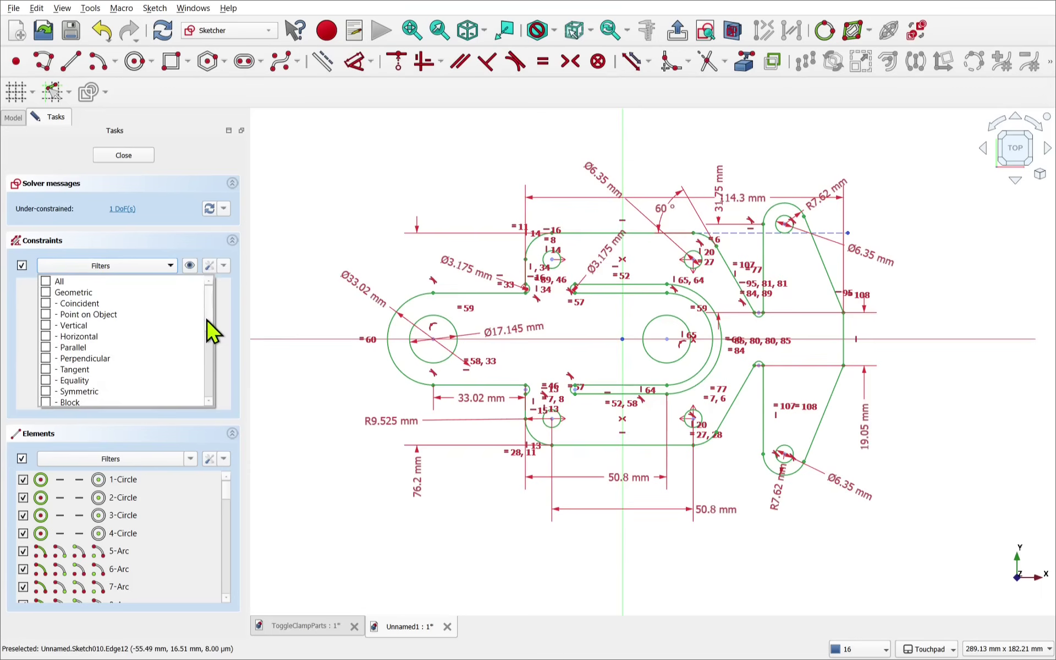
left_click_drag(210, 330, 215, 369)
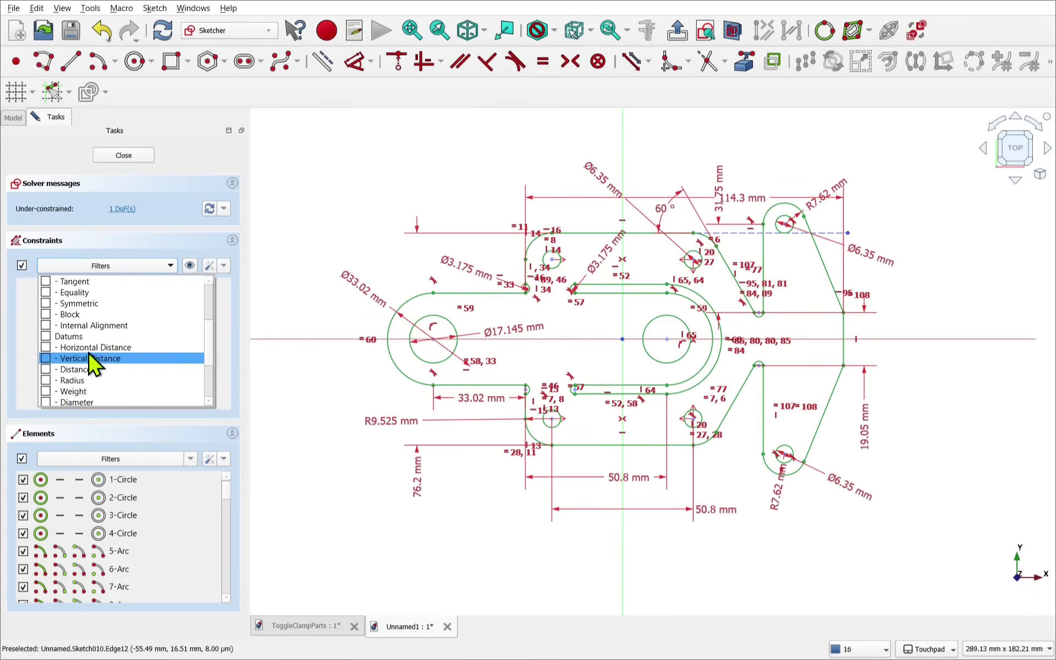
left_click(46, 337)
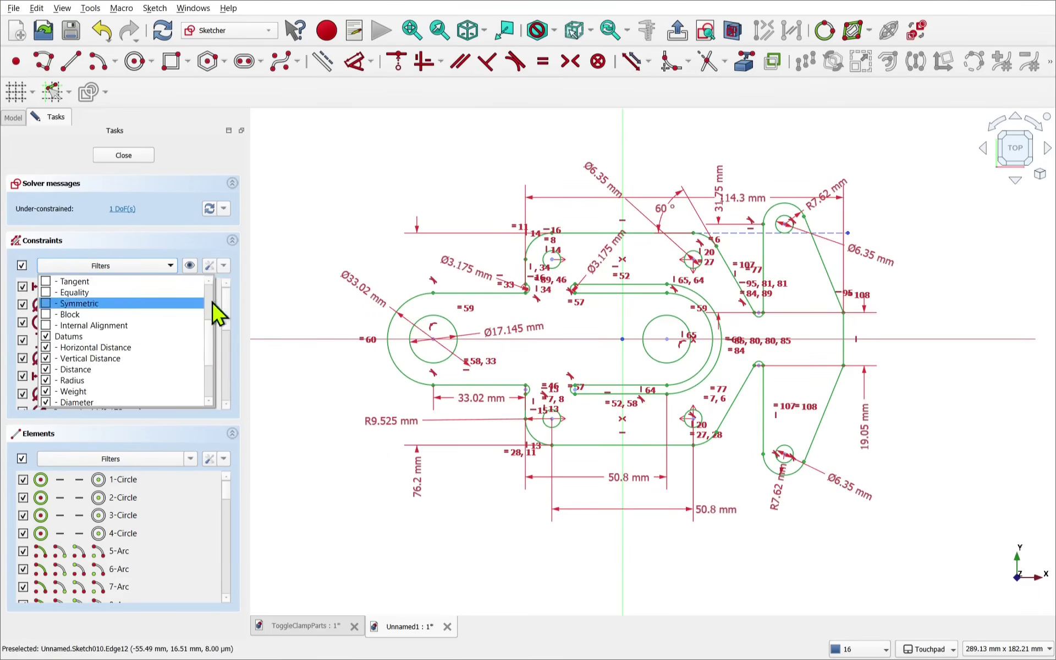
left_click(300, 303)
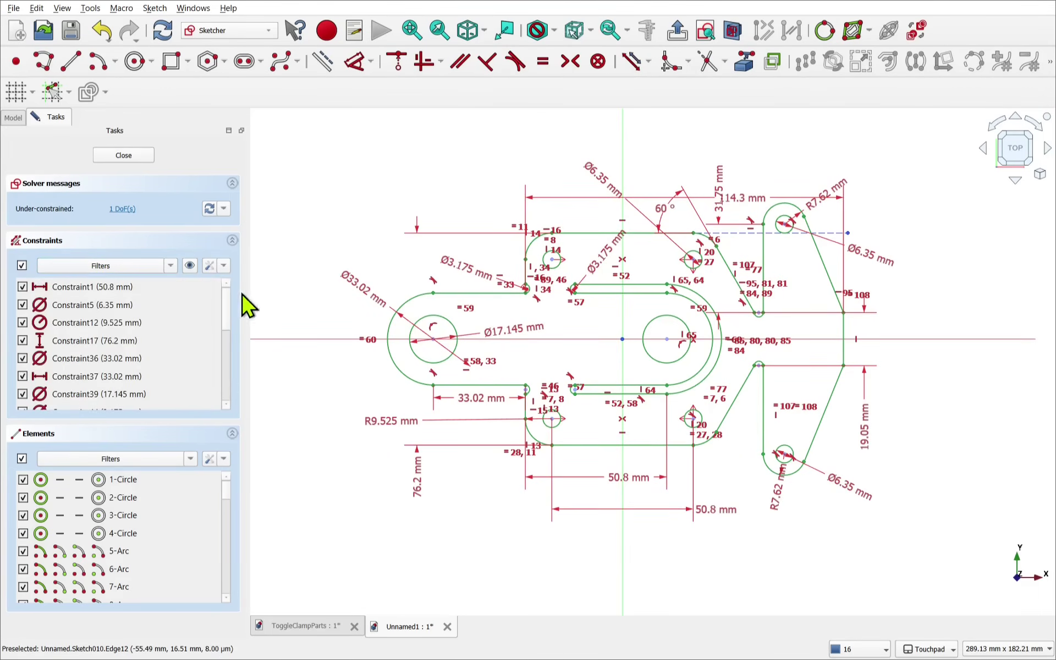
Step: Toggle the datum dimensions' visibility, leave them shown, and select all of them
left_click(190, 266)
left_click(190, 265)
left_click(189, 265)
left_click(190, 265)
left_click(125, 323)
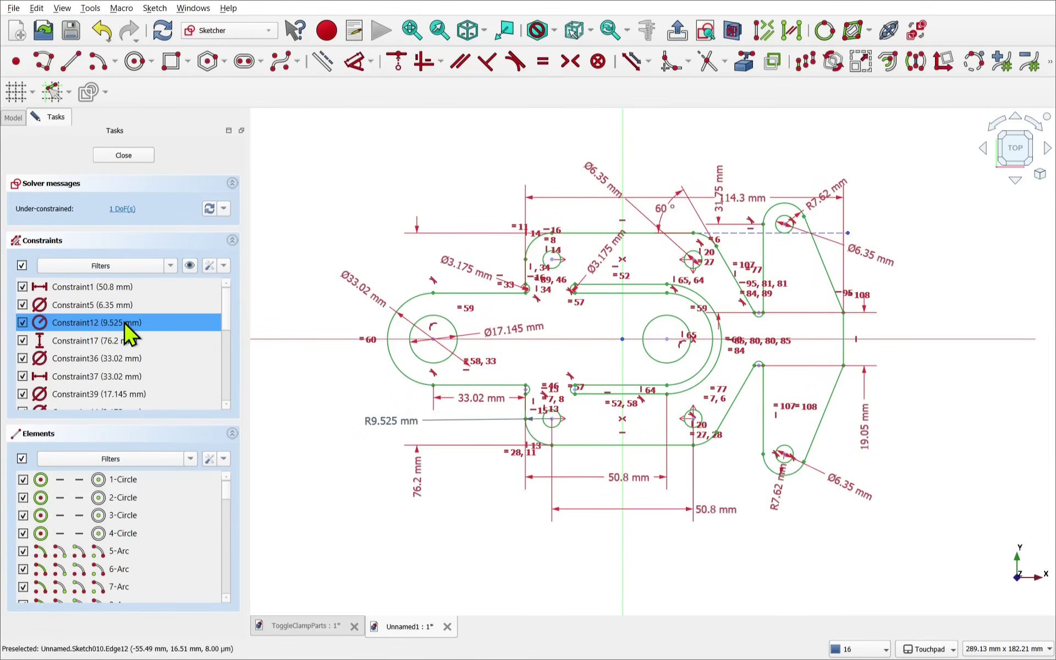
key("ctrl+a")
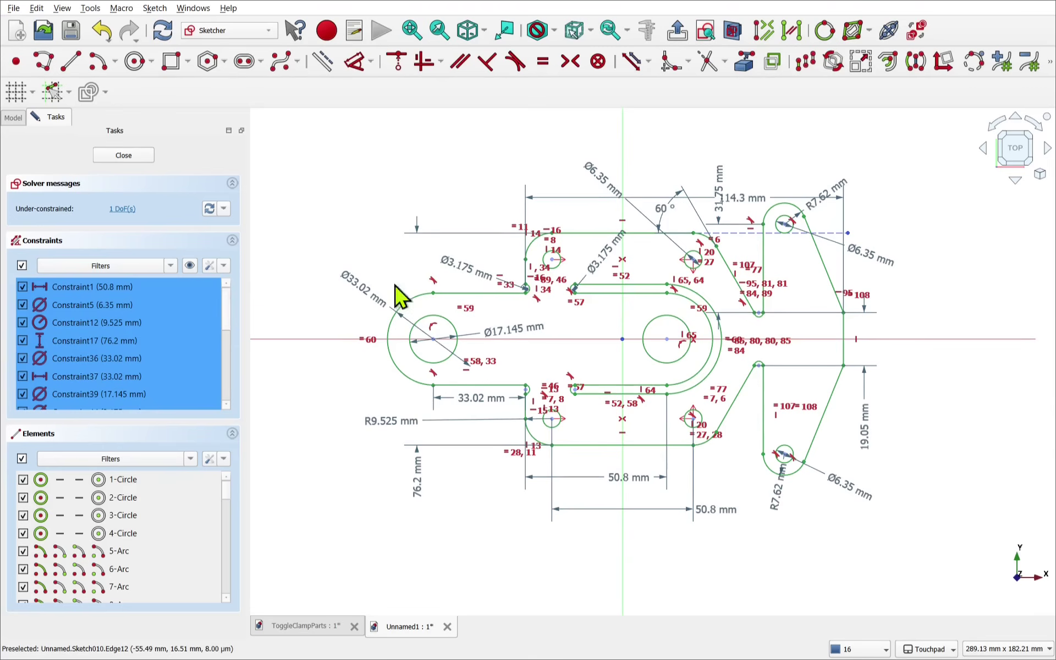
Step: Move the dimensional constraints into the other virtual space and compare both spaces
left_click(917, 30)
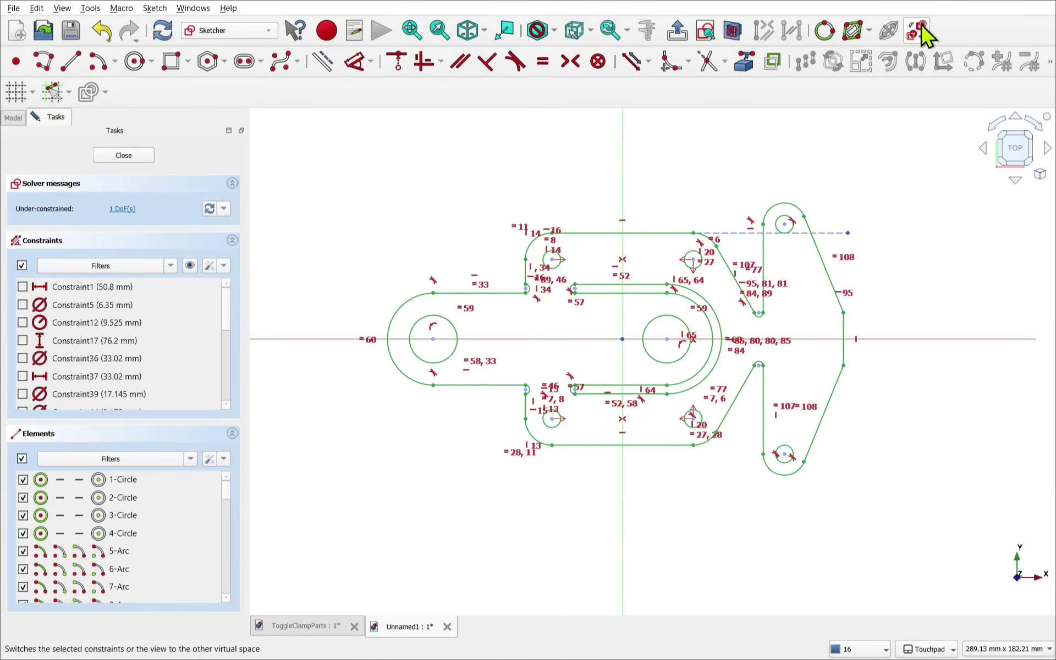
left_click(917, 32)
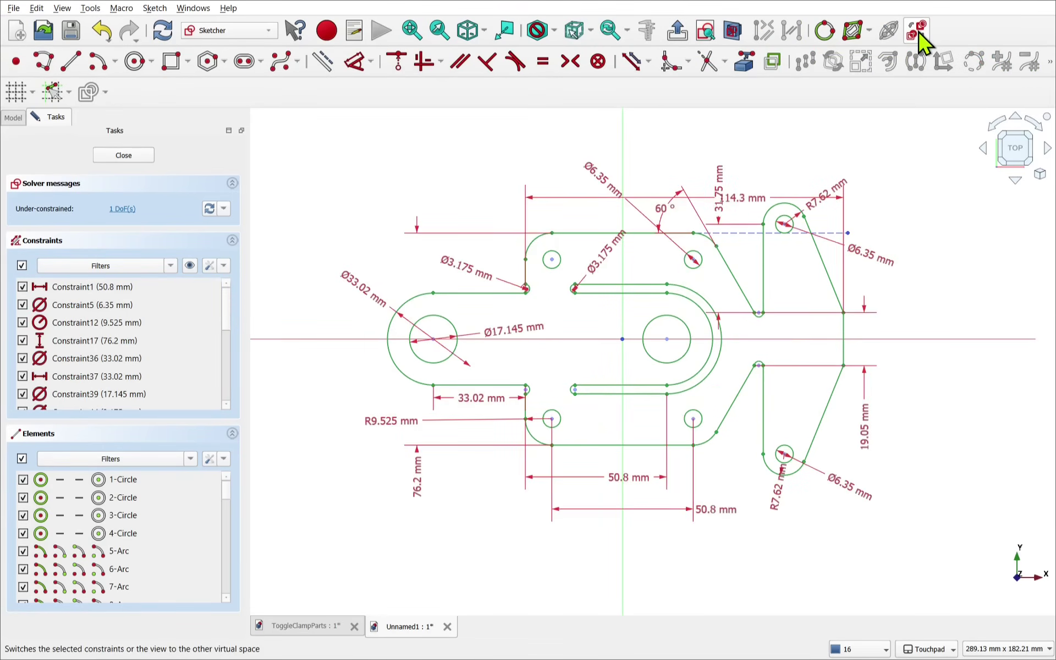
left_click(917, 31)
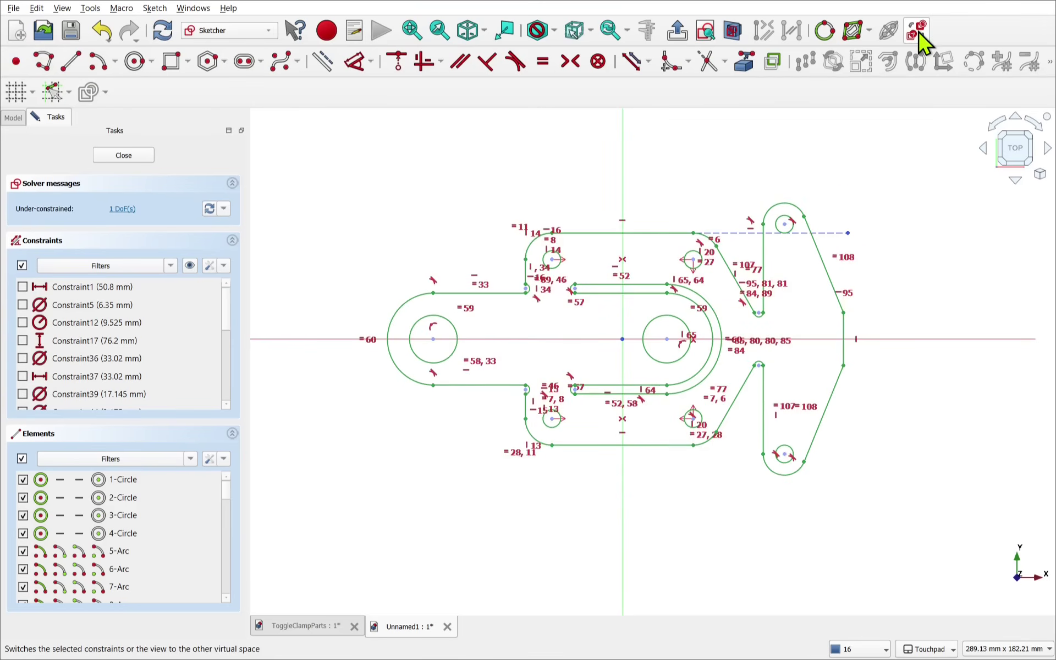
left_click(917, 31)
left_click(917, 31)
left_click(917, 31)
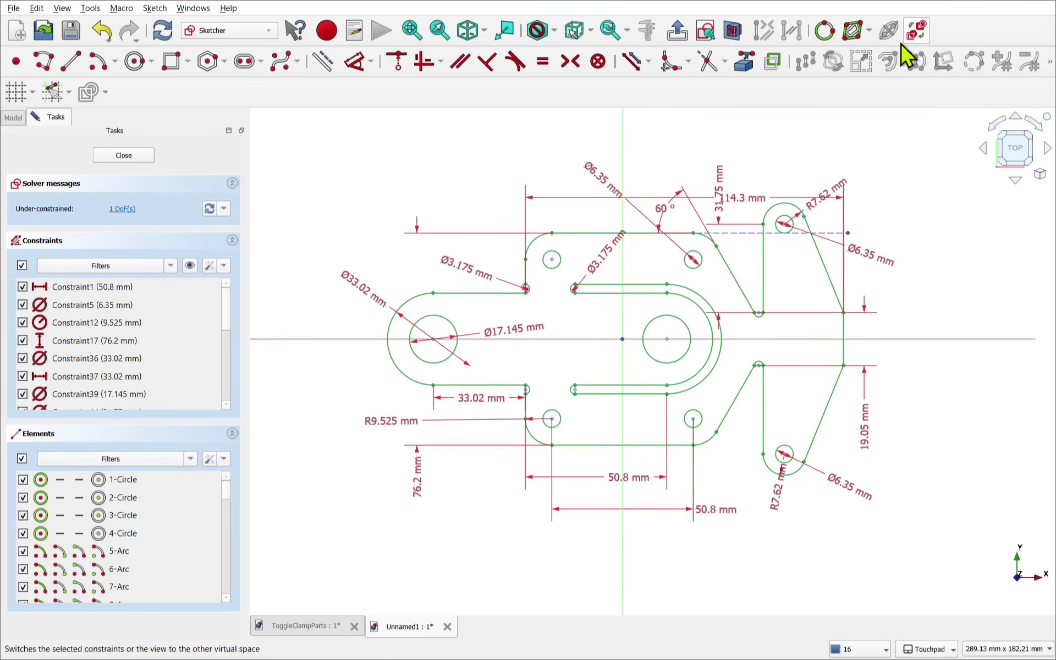
Step: Spread out the R7.62 mm, Ø6.35 mm, 31.75 mm and 60° dimension labels
left_click_drag(826, 202, 892, 167)
left_click_drag(876, 270, 919, 271)
left_click_drag(715, 203, 761, 134)
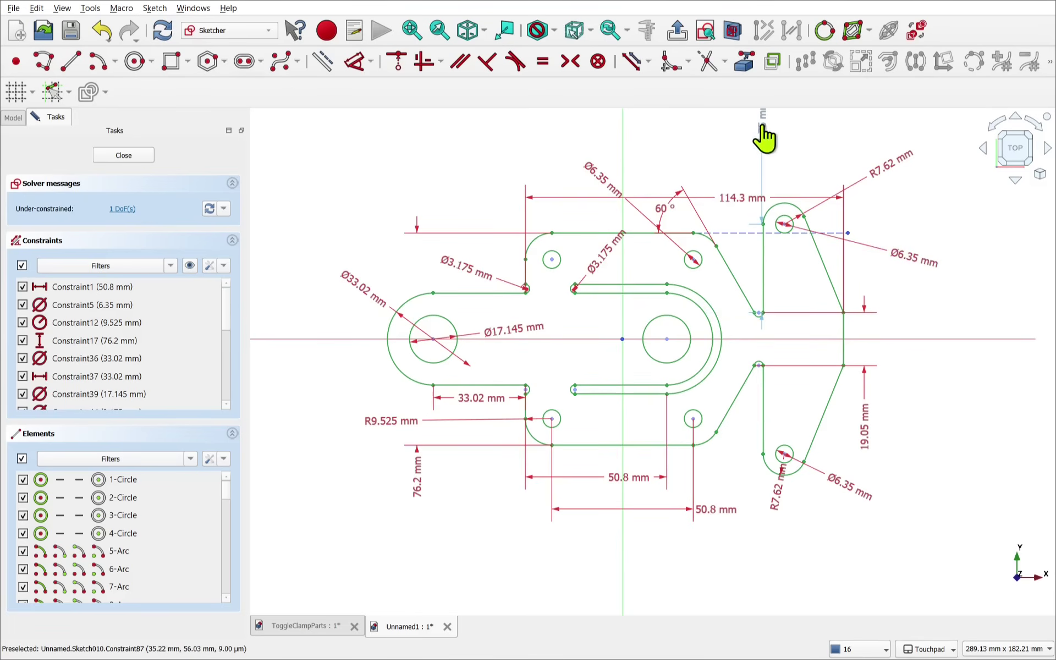
left_click_drag(664, 220, 659, 142)
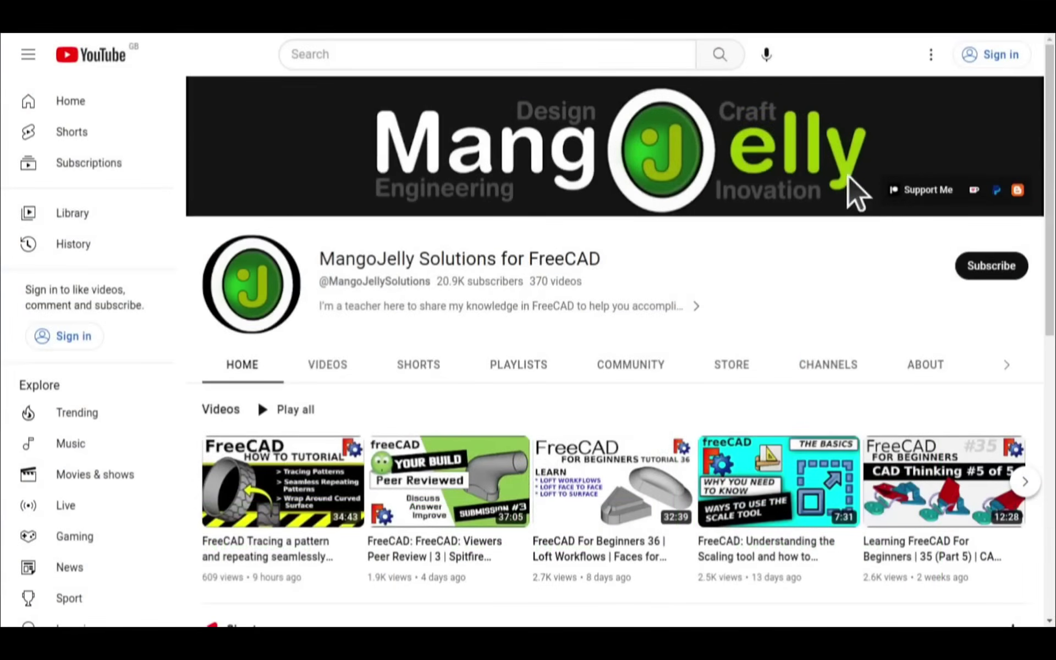
Step: Open the MangoJelly Solutions About page and highlight the three donation links in its description
left_click(921, 366)
scroll(225, 483, "down", 3)
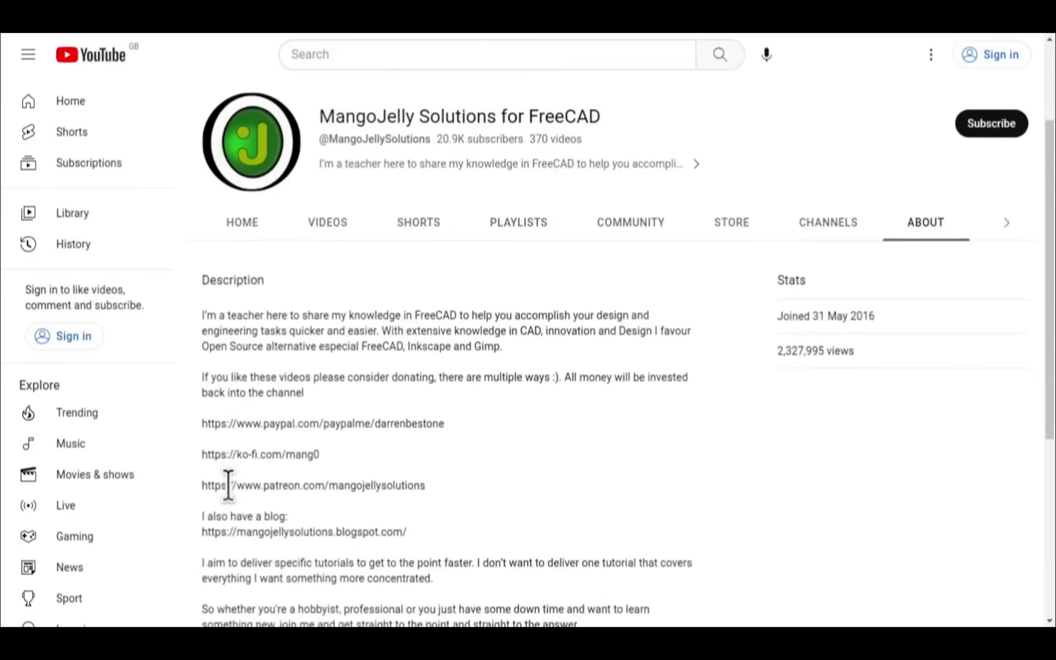
left_click_drag(430, 445, 203, 380)
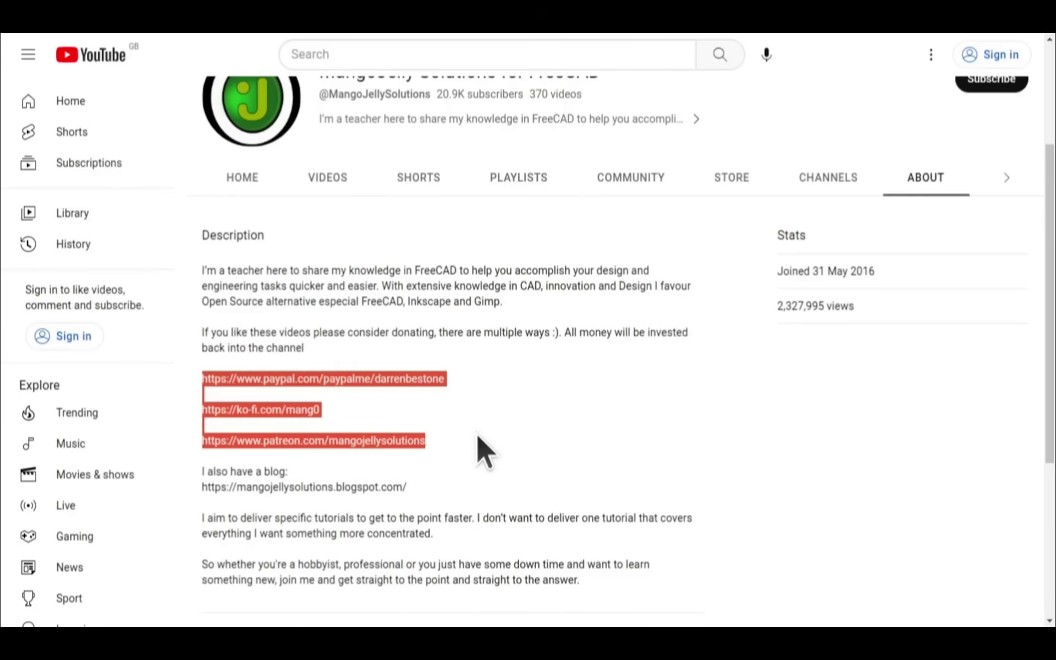
left_click(476, 433)
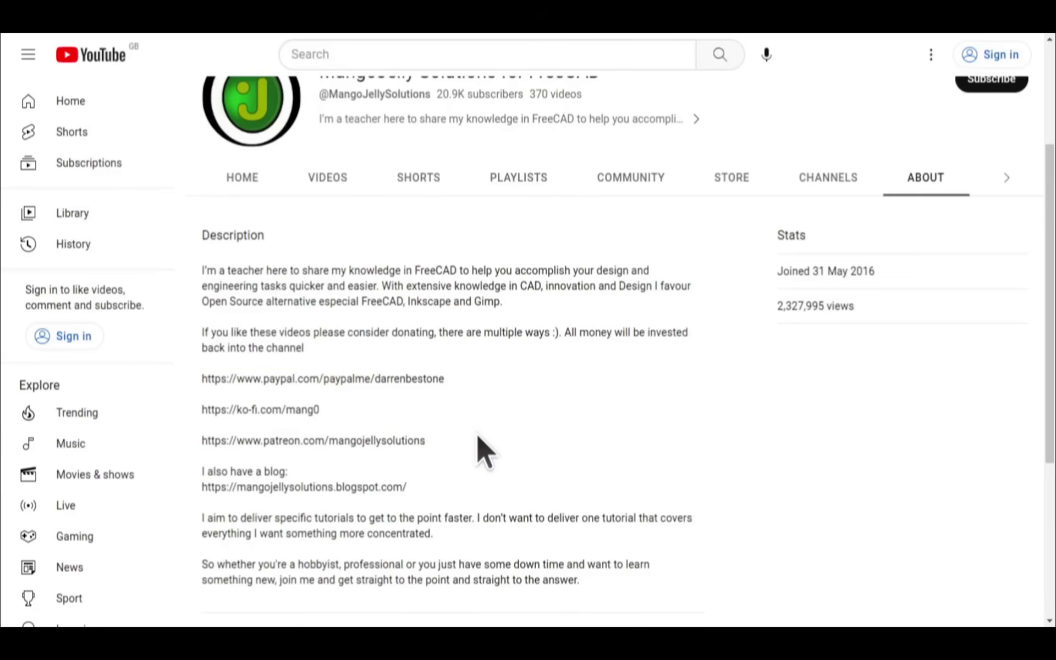